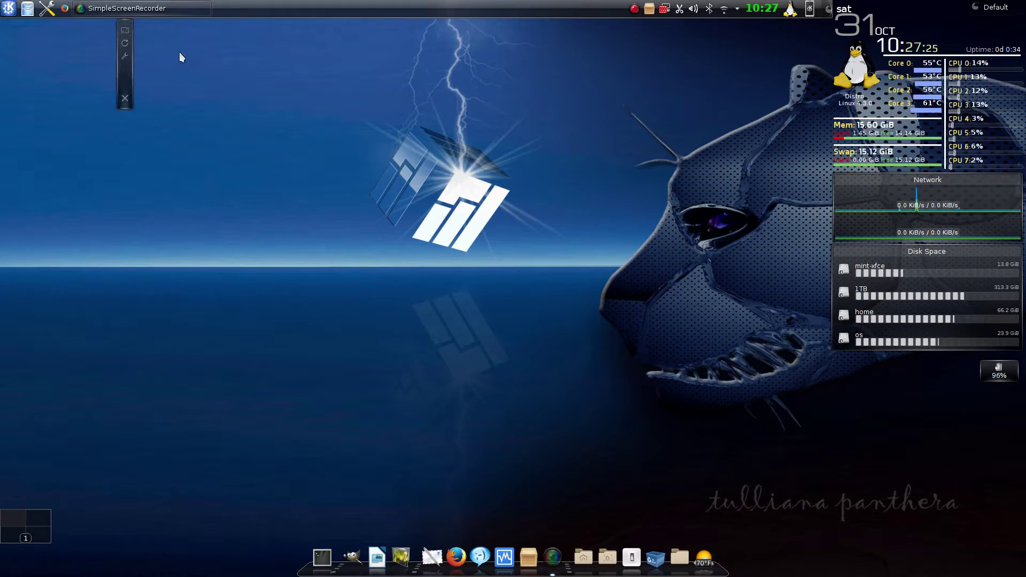
- Browse all application categories in the Kickoff launcher, then close it
left_click(9, 10)
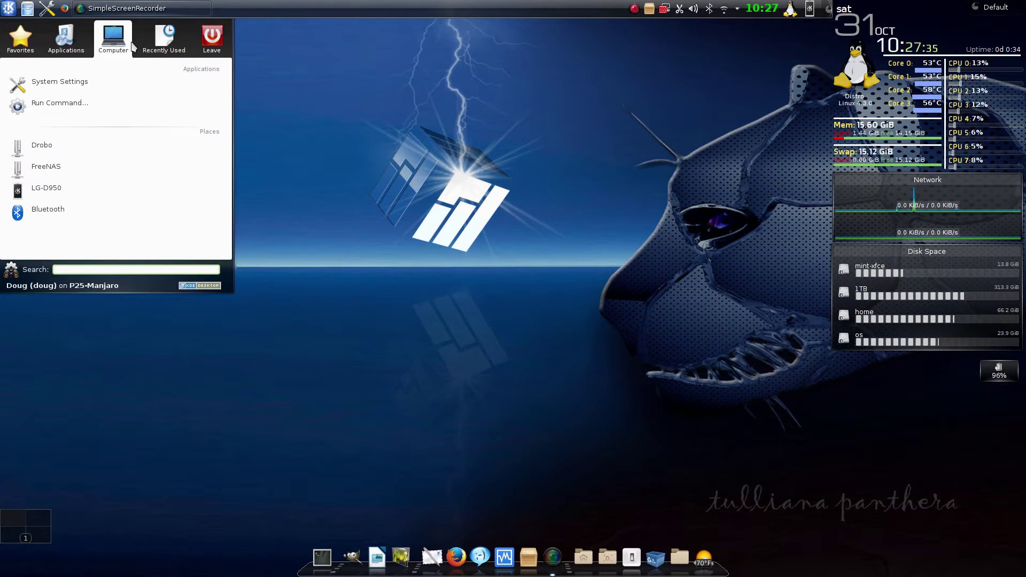
mouse_move(68, 37)
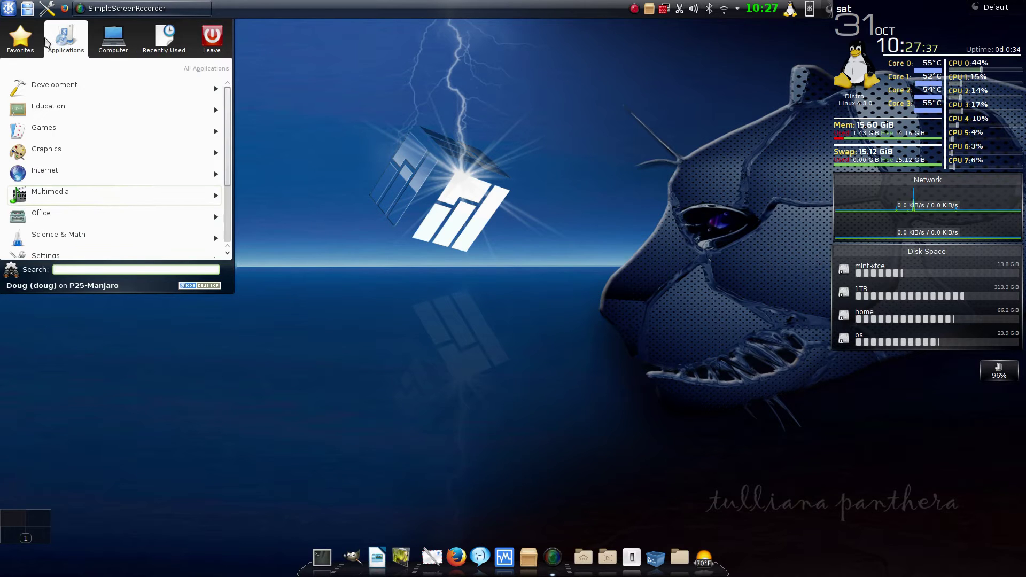
mouse_move(31, 47)
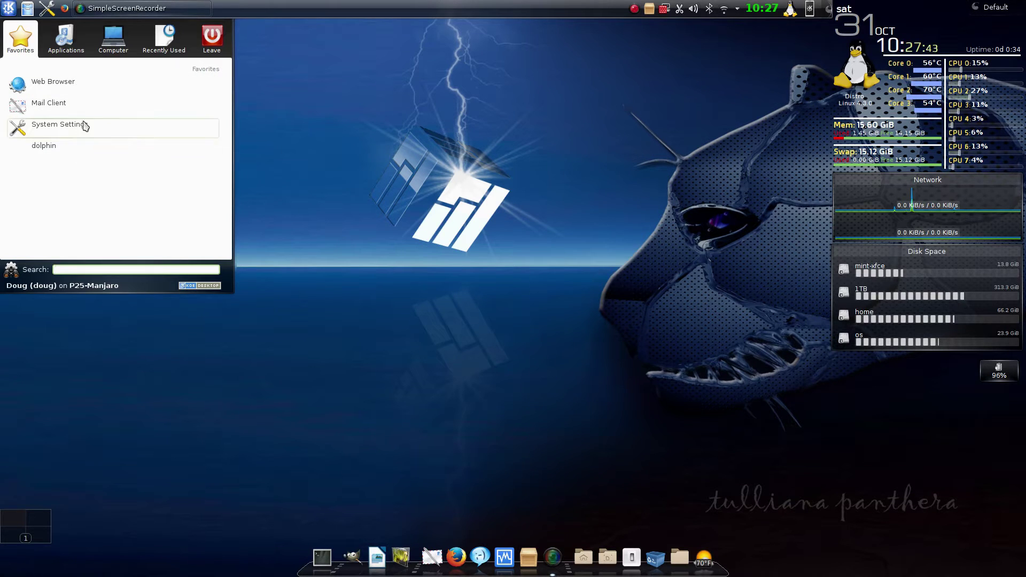
left_click(73, 52)
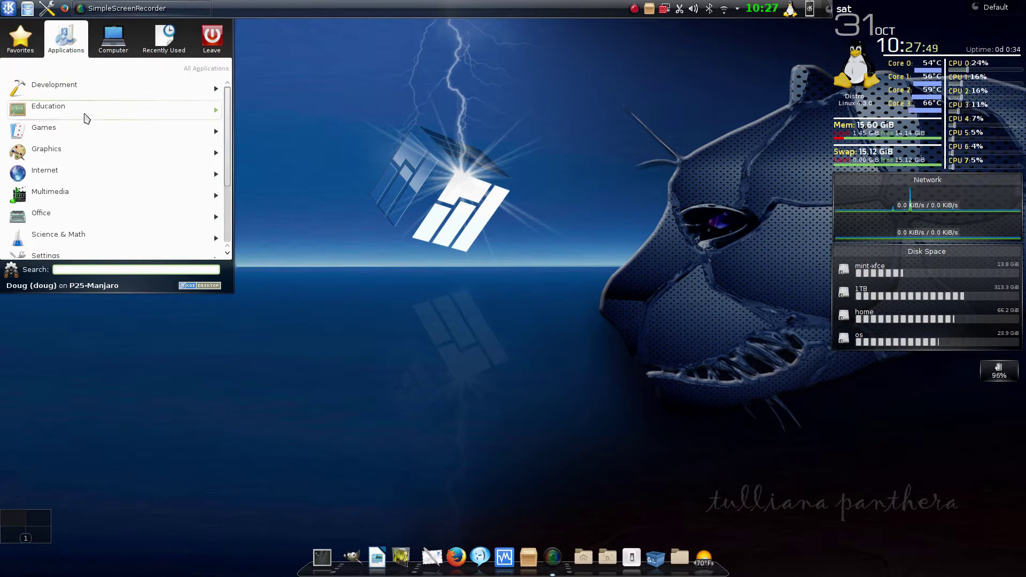
mouse_move(113, 40)
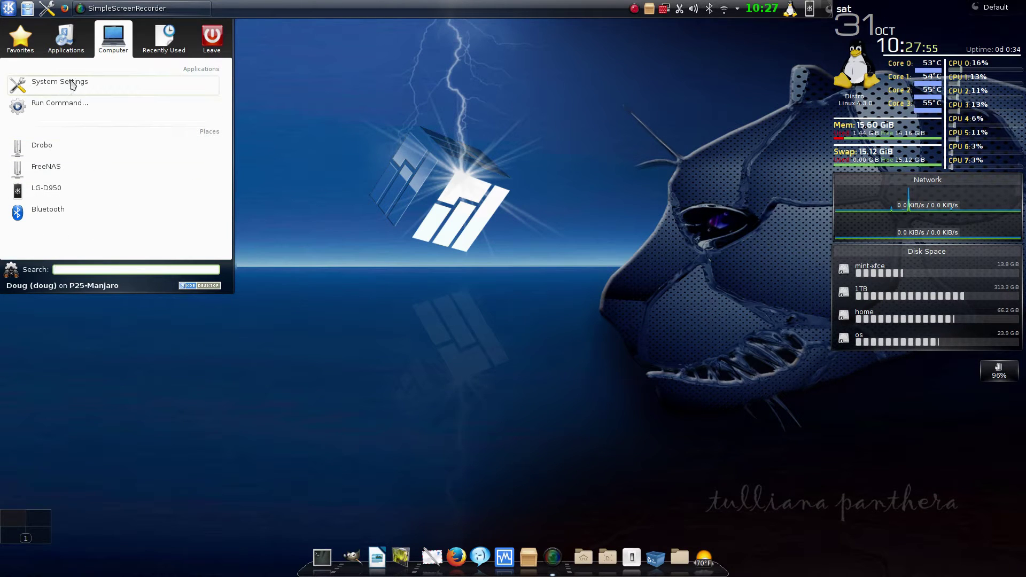
mouse_move(180, 52)
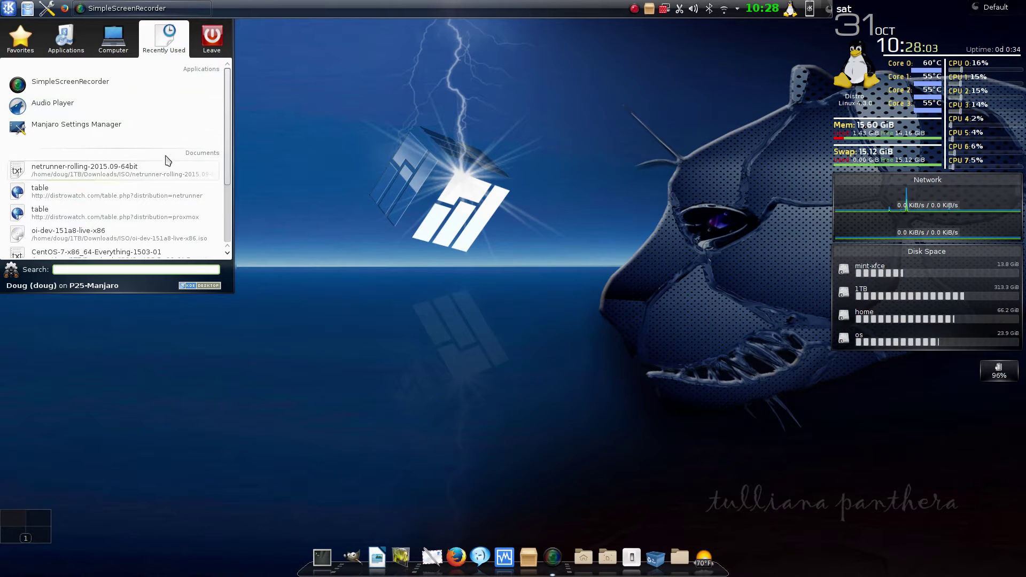
mouse_move(222, 47)
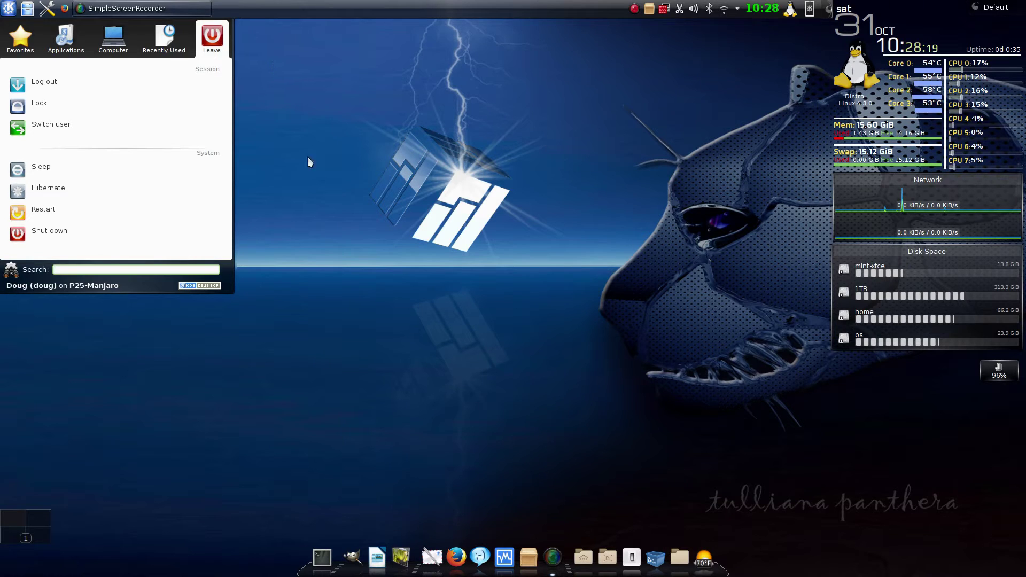
left_click(328, 220)
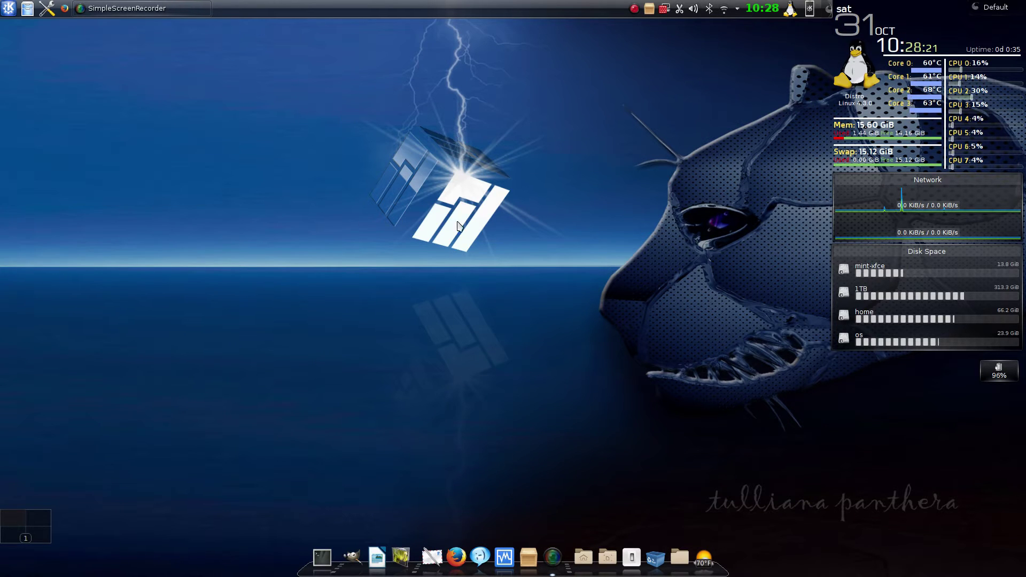
- Visit desktops 2, 3 and 4 to compare wallpapers, then return to desktop 1
left_click(44, 517)
left_click(10, 536)
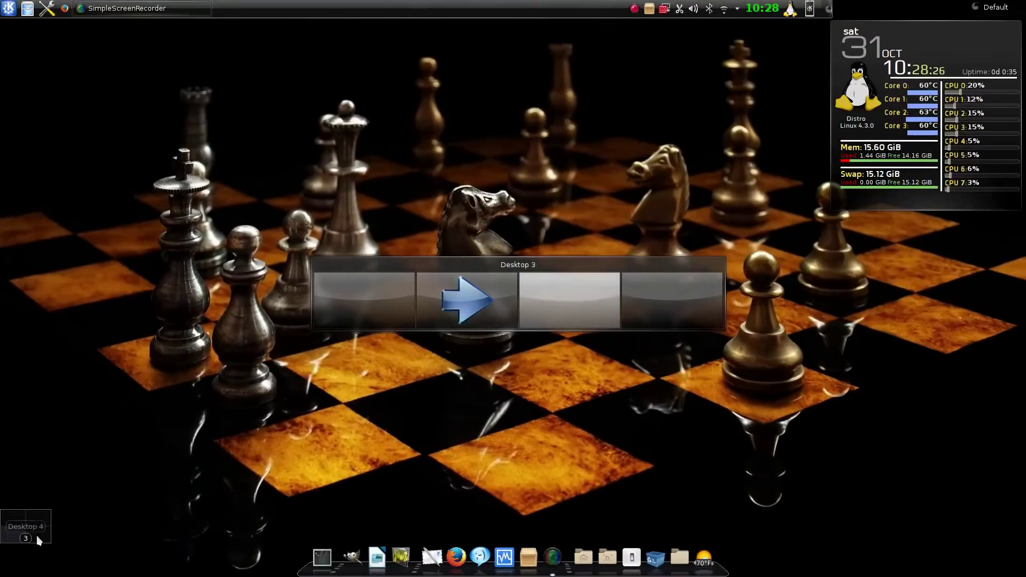
left_click(38, 540)
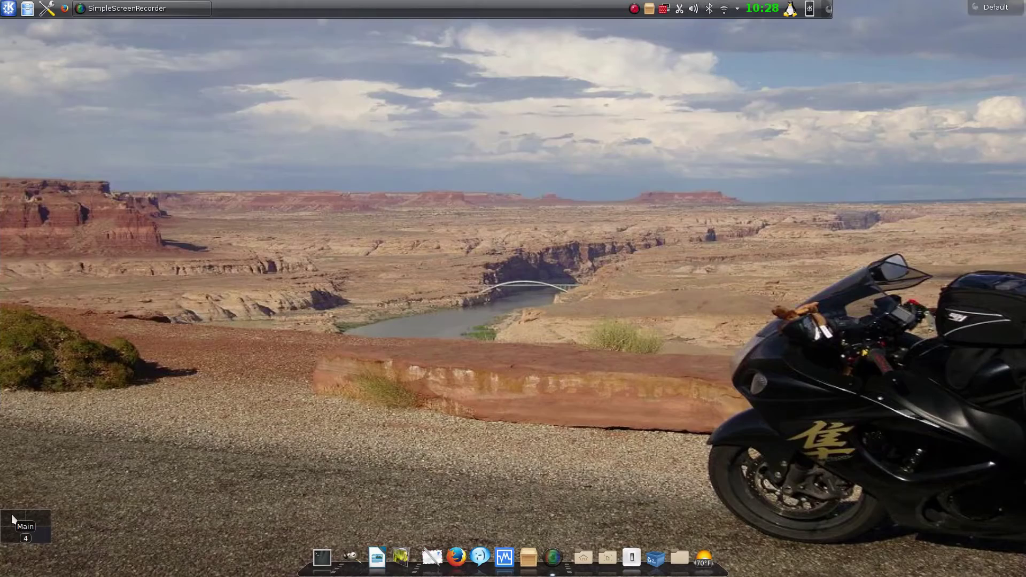
left_click(12, 519)
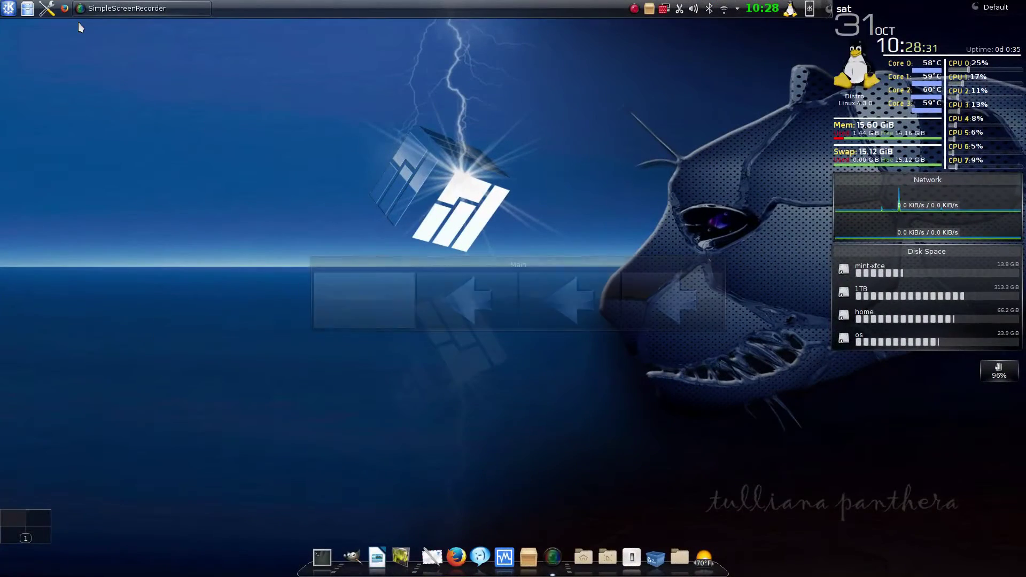
mouse_move(76, 31)
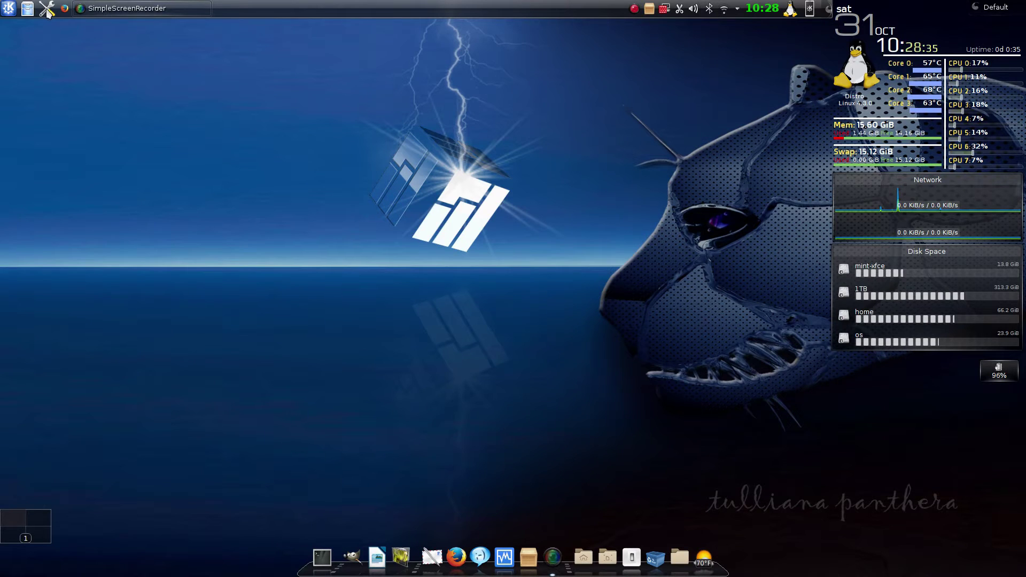
- Launch System Settings from Kickoff Favorites and go to Workspace Behavior
left_click(9, 10)
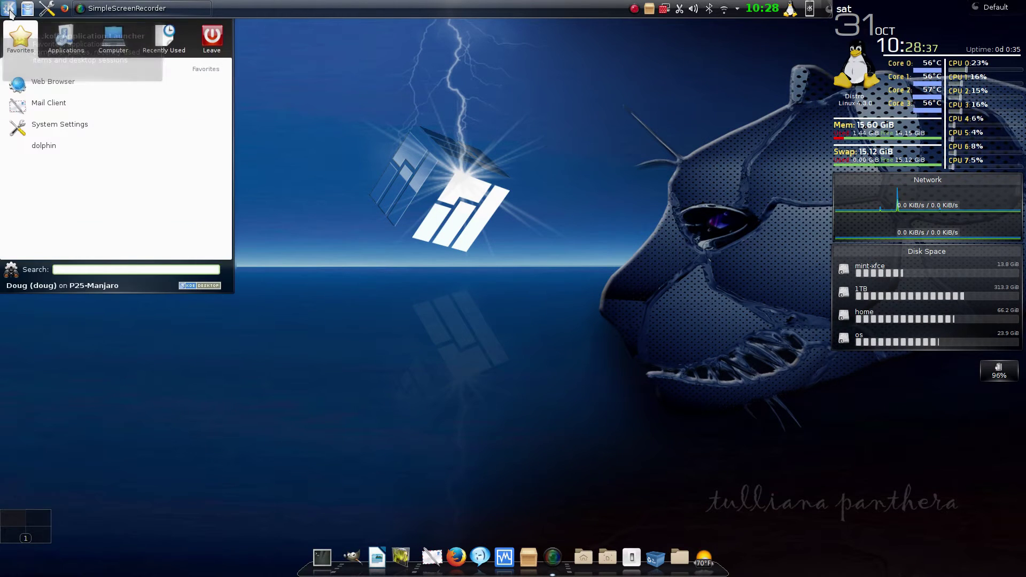
left_click(58, 128)
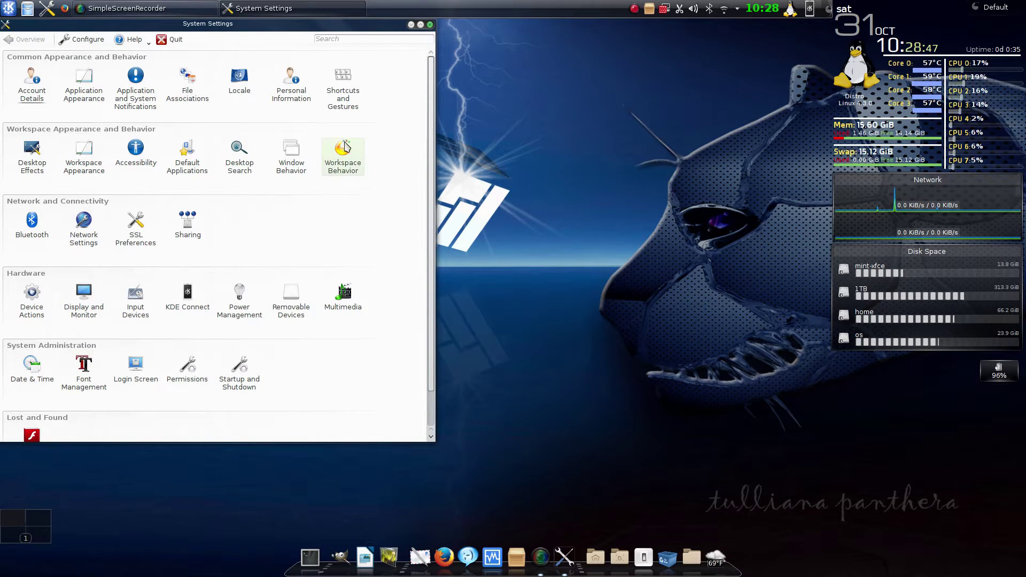
mouse_move(348, 154)
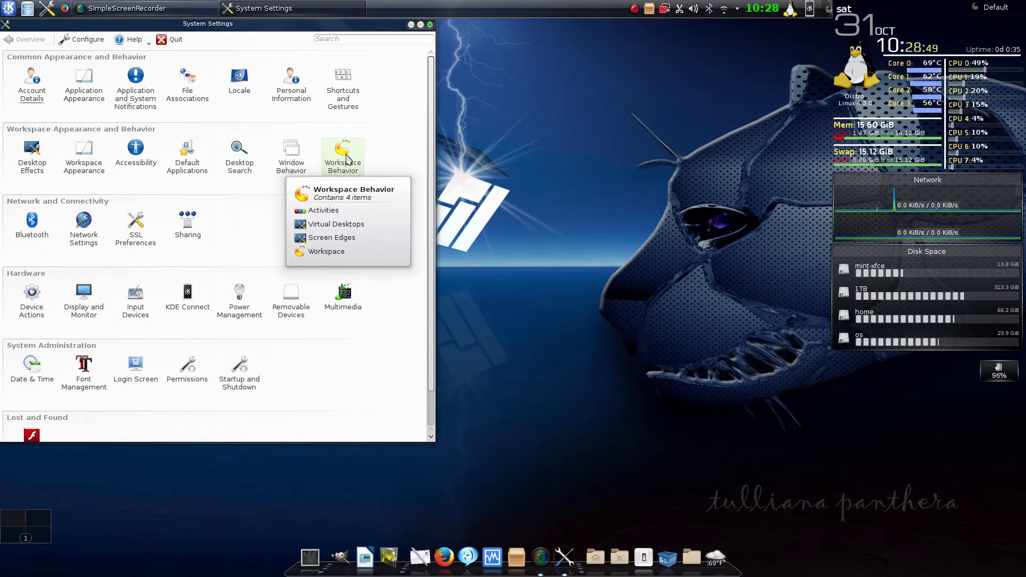
left_click(346, 157)
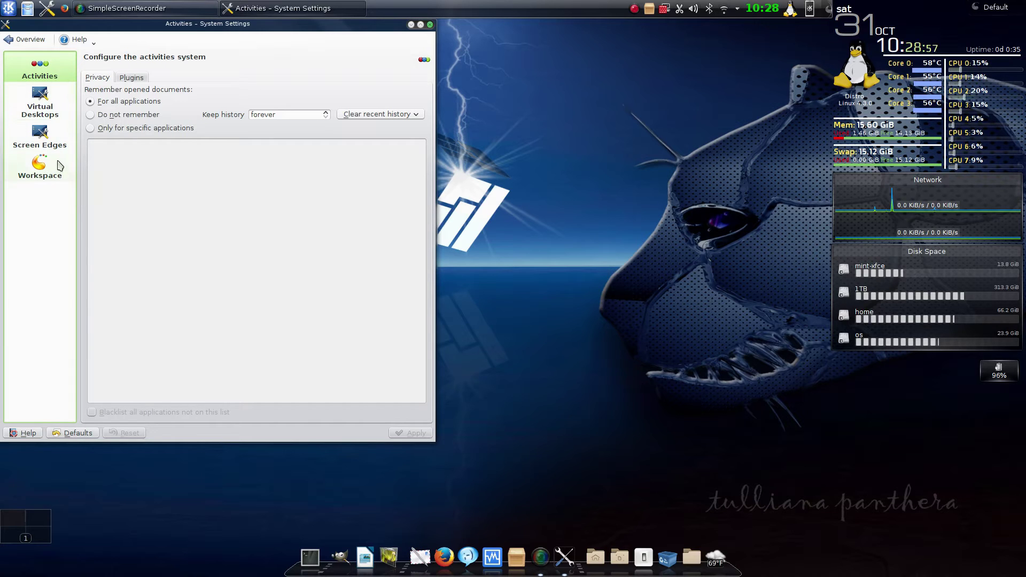
- Show the Virtual Desktops page: 4 desktops in 1 row, the first named Main
left_click(41, 102)
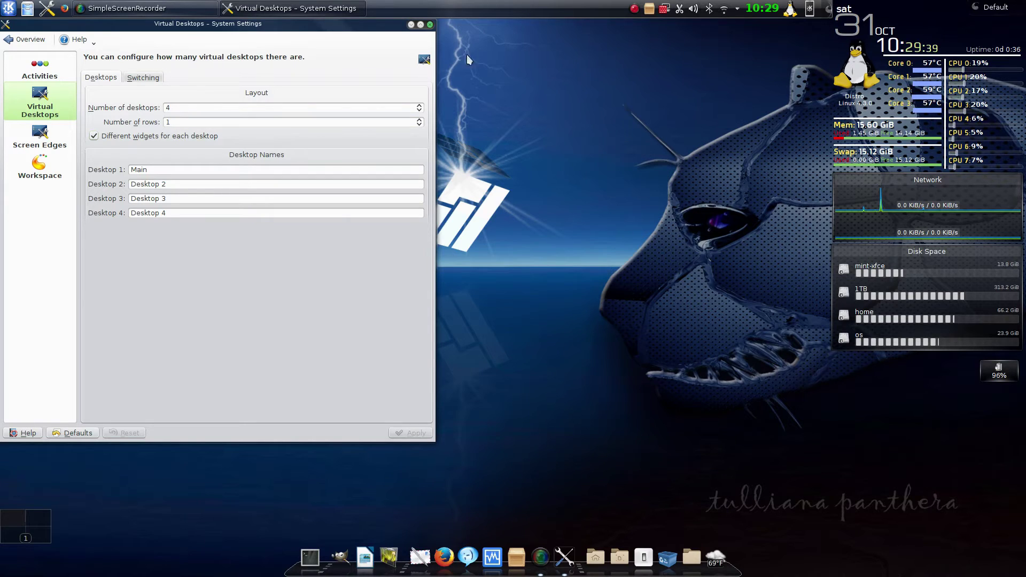
right_click(572, 9)
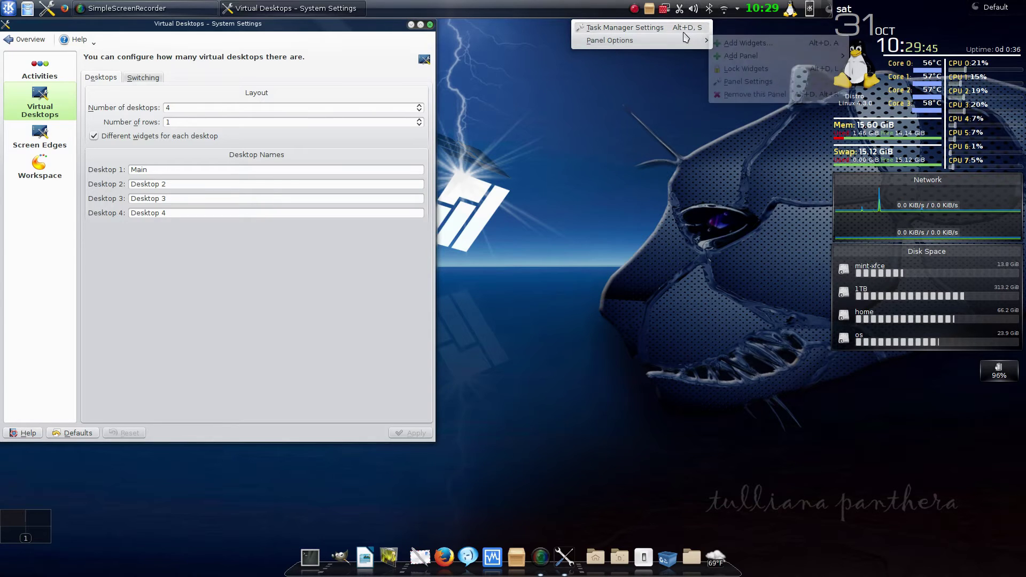
left_click(832, 13)
mouse_move(833, 11)
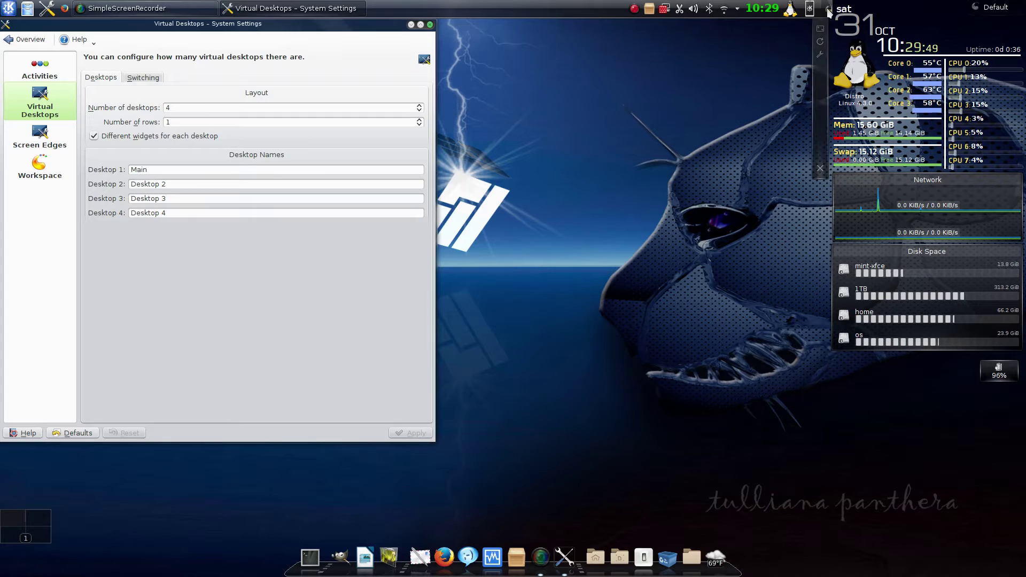
left_click(828, 11)
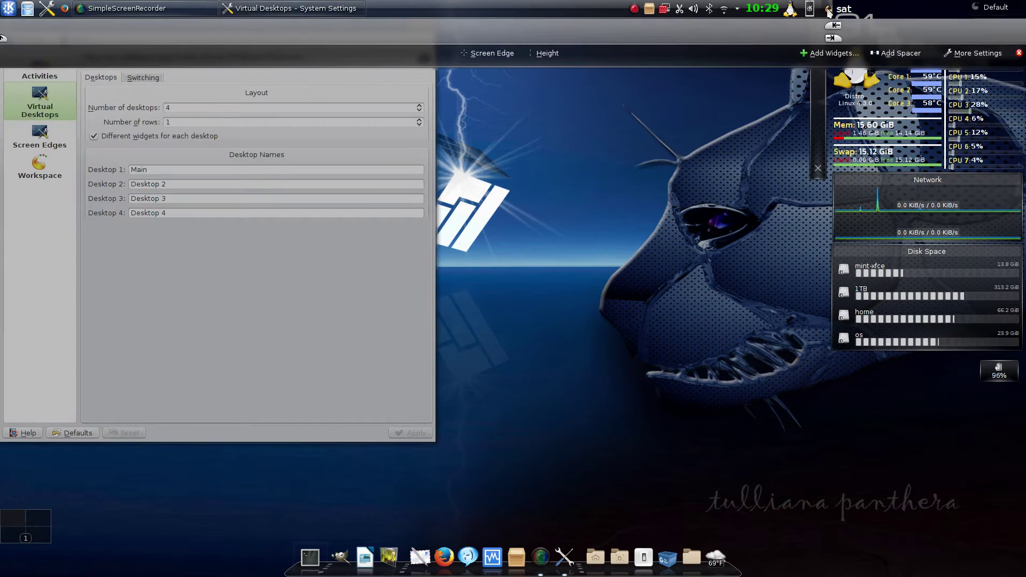
left_click(827, 54)
mouse_move(827, 57)
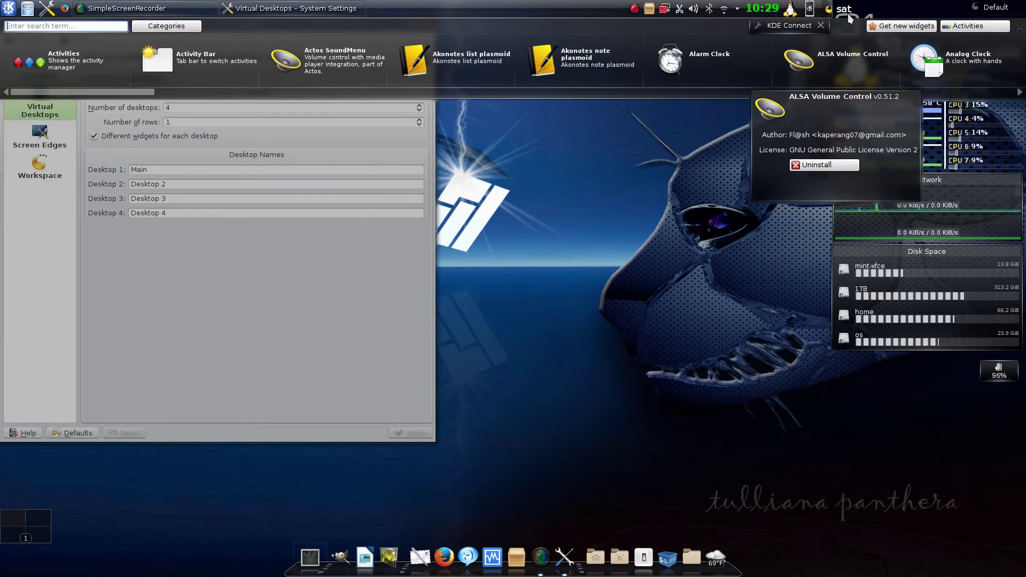
left_click(830, 9)
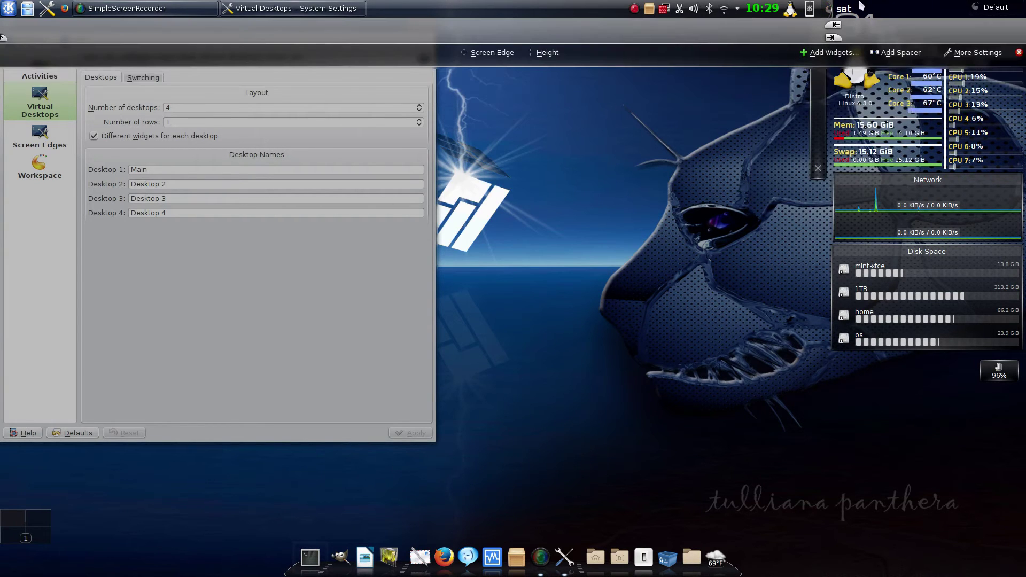
left_click(830, 9)
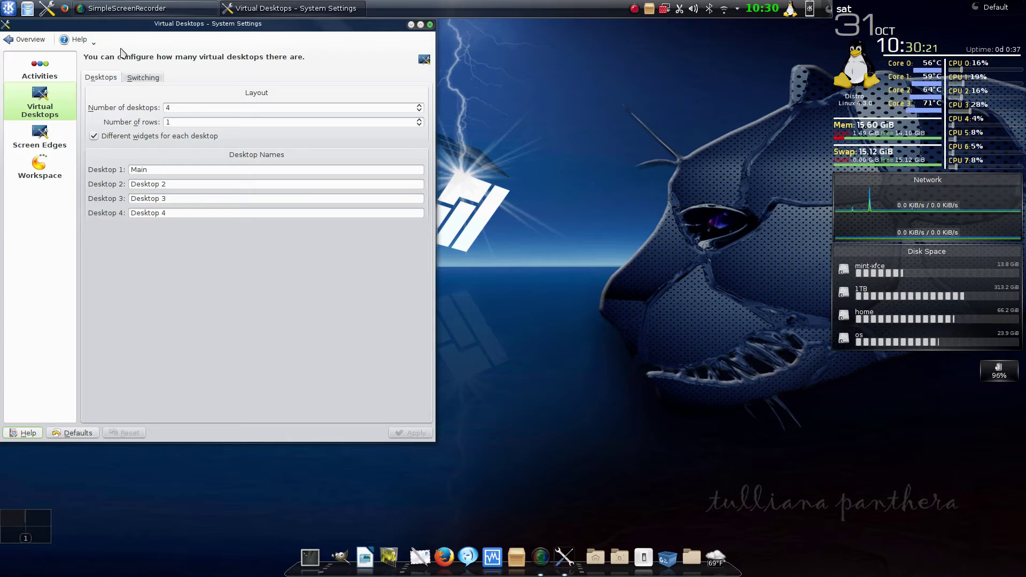
- Close System Settings and set desktop 1's wallpaper to City at Night
left_click(430, 25)
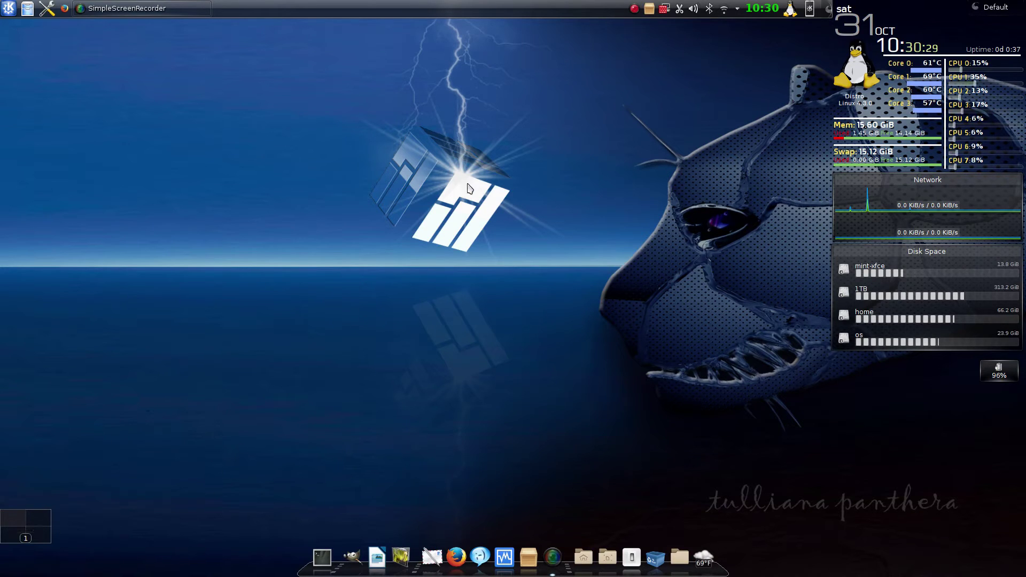
right_click(351, 182)
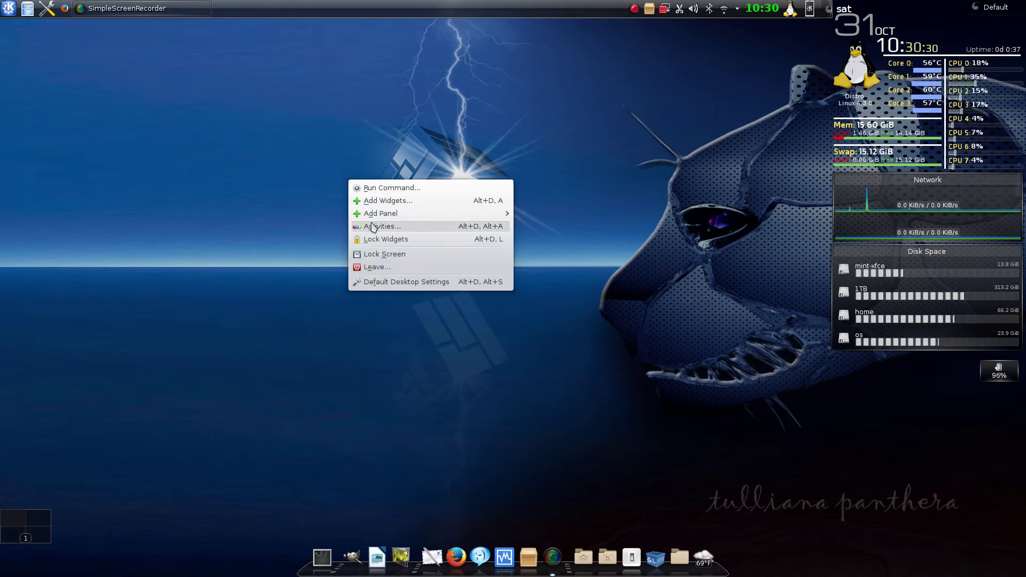
left_click(399, 284)
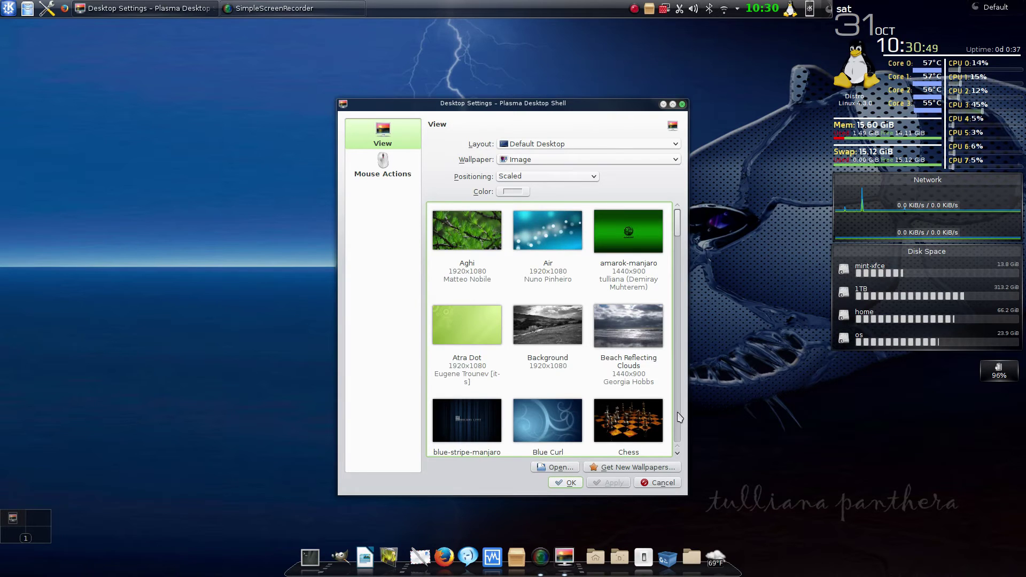
scroll(680, 418, "down", 5)
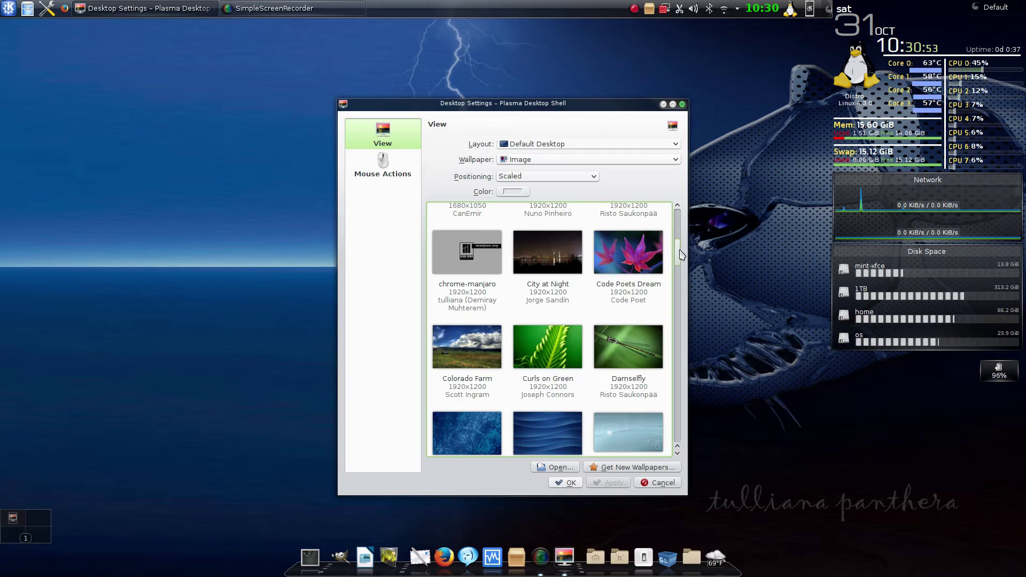
mouse_move(678, 256)
left_mouse_down()
mouse_move(688, 369)
mouse_move(687, 227)
mouse_move(688, 247)
left_mouse_up()
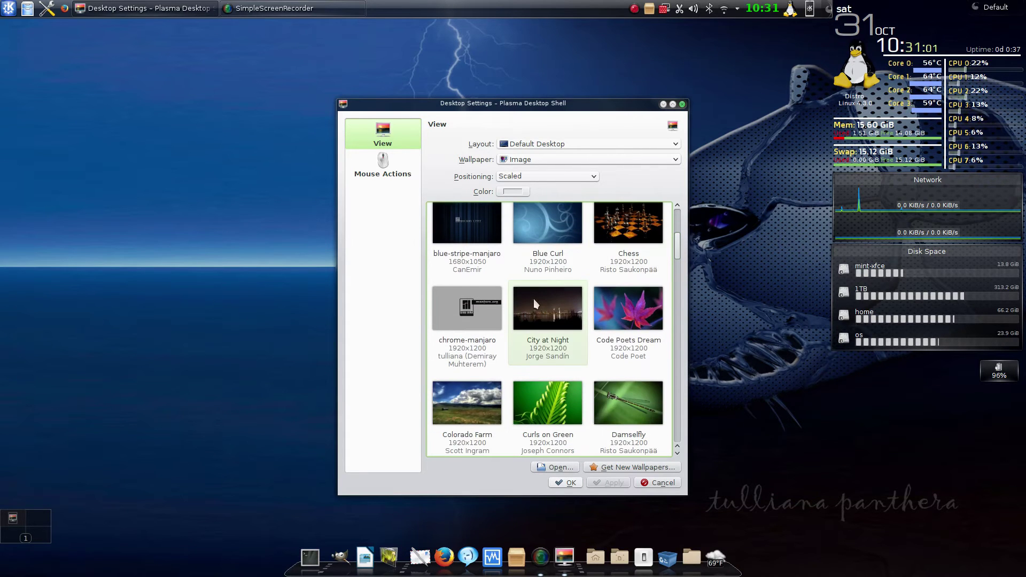
left_click(559, 309)
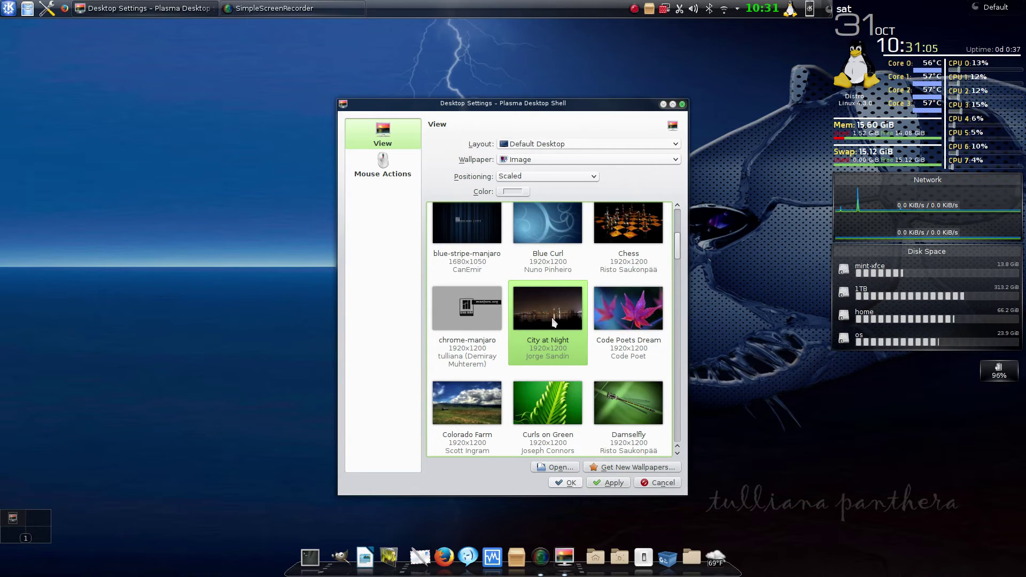
left_click(609, 484)
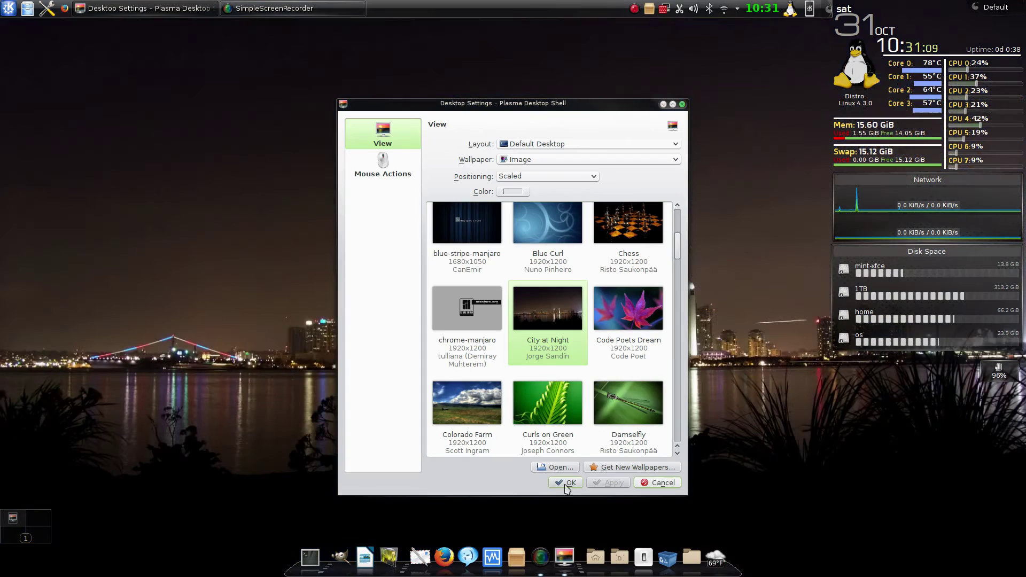
left_click(570, 484)
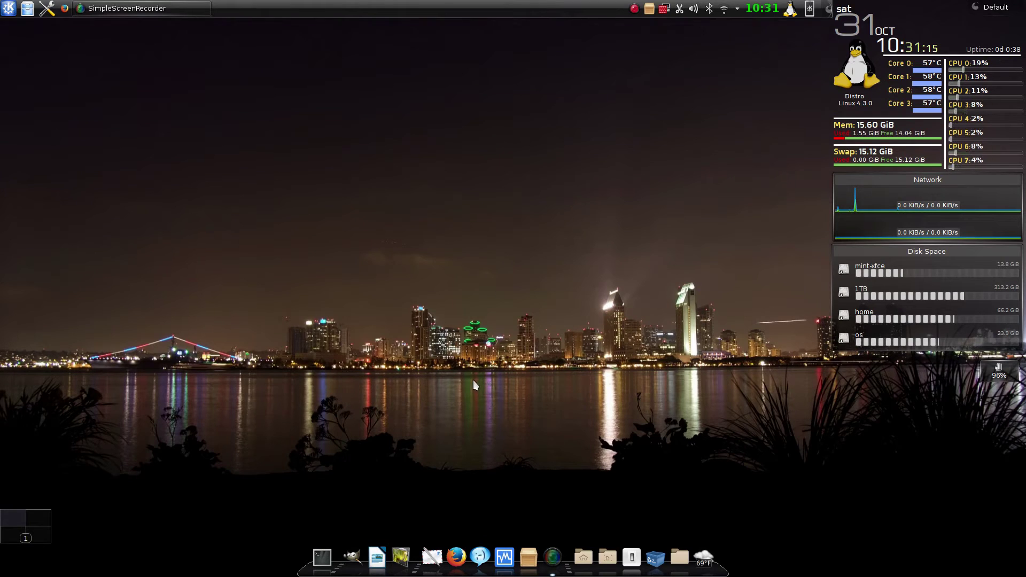
- Cycle through desktops 2, 4, 3 and Main, ending on chess-wallpaper desktop 3
left_click(40, 526)
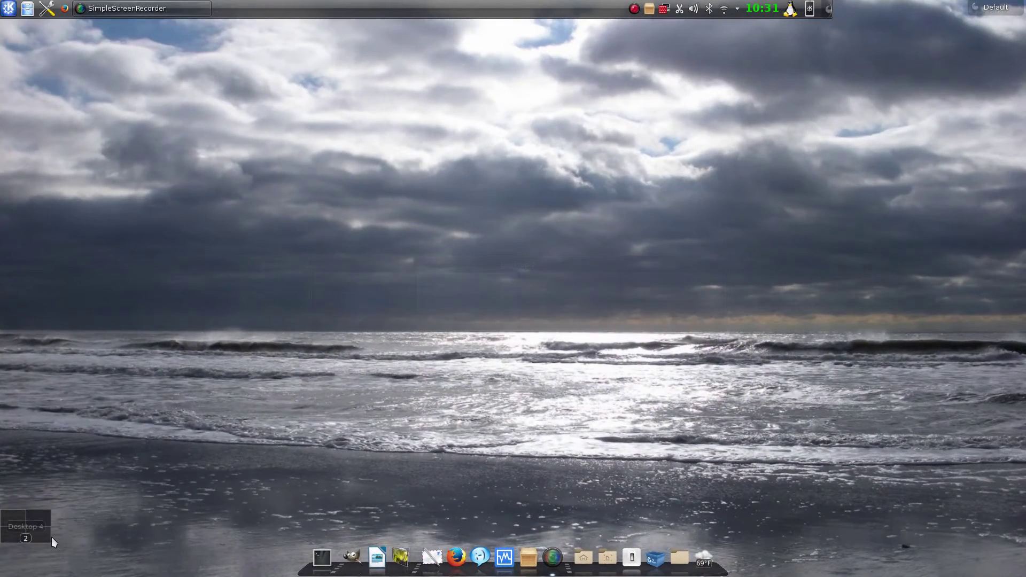
left_click(41, 534)
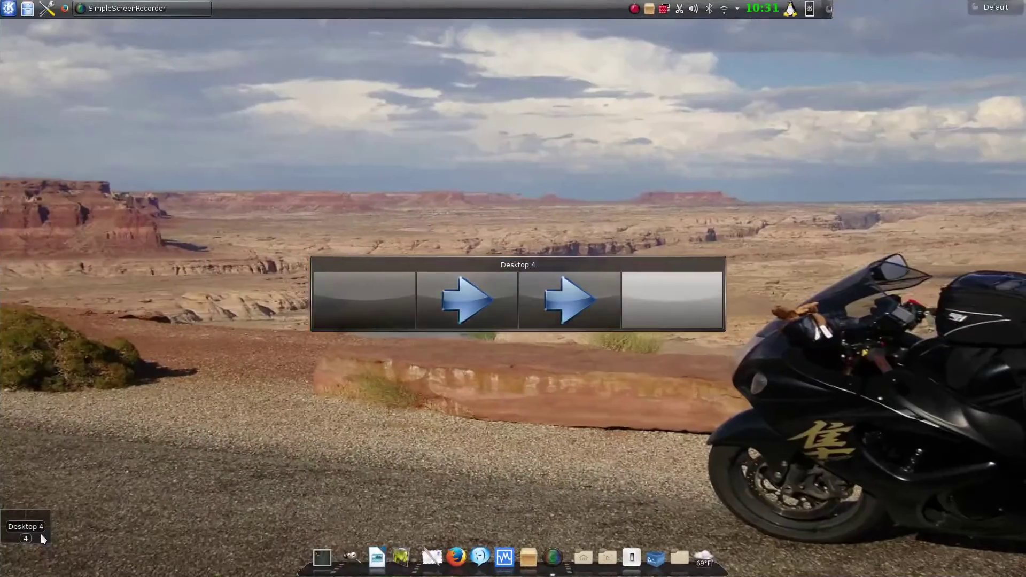
left_click(8, 536)
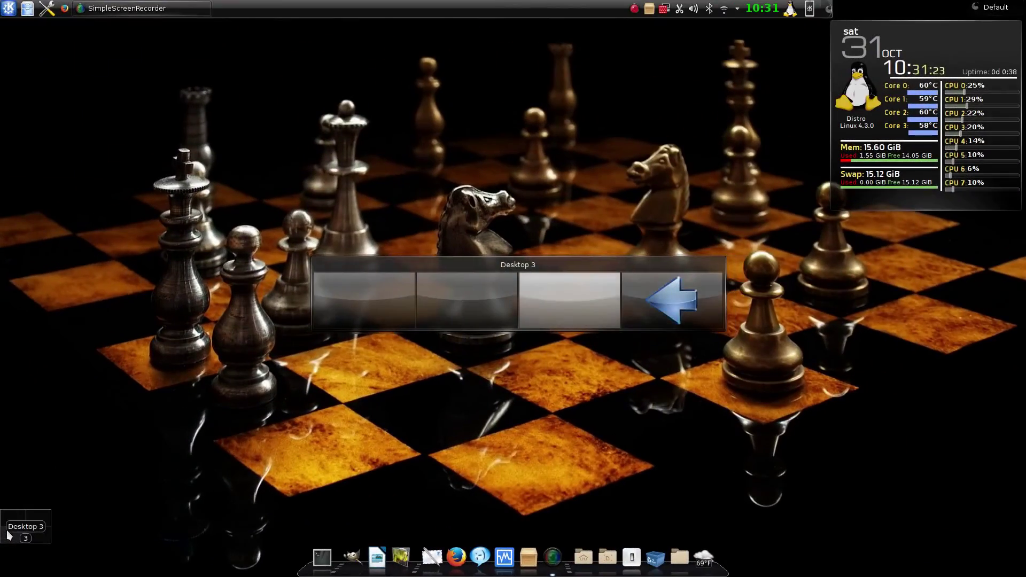
left_click(14, 523)
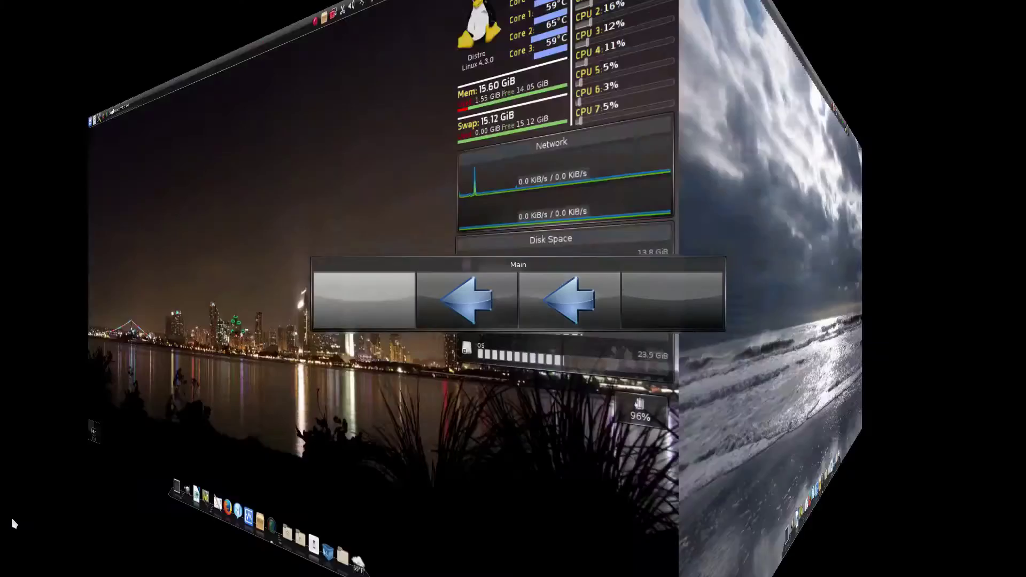
left_click(12, 536)
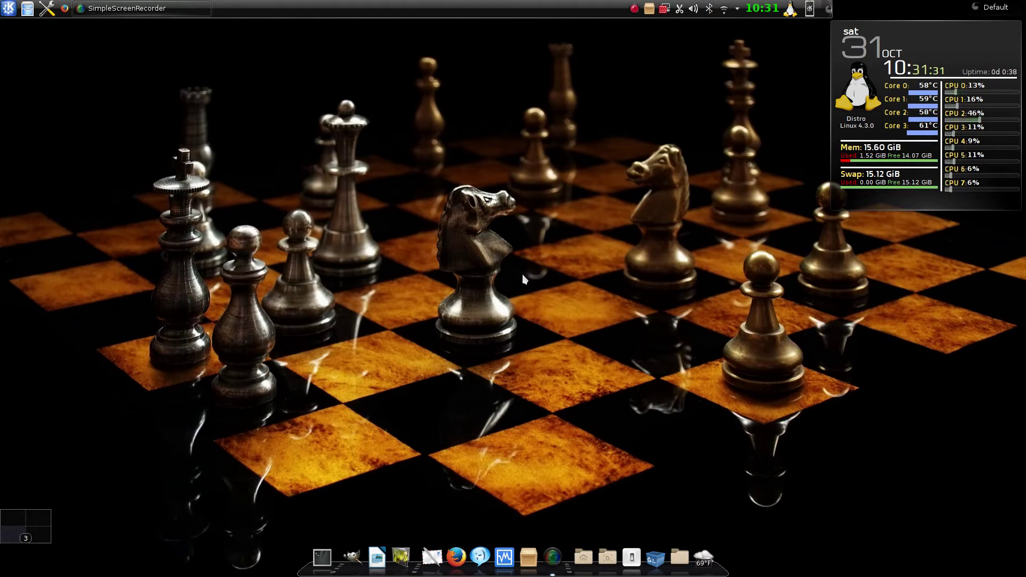
- Open desktop 3's Desktop Settings and browse the wallpaper list
right_click(507, 206)
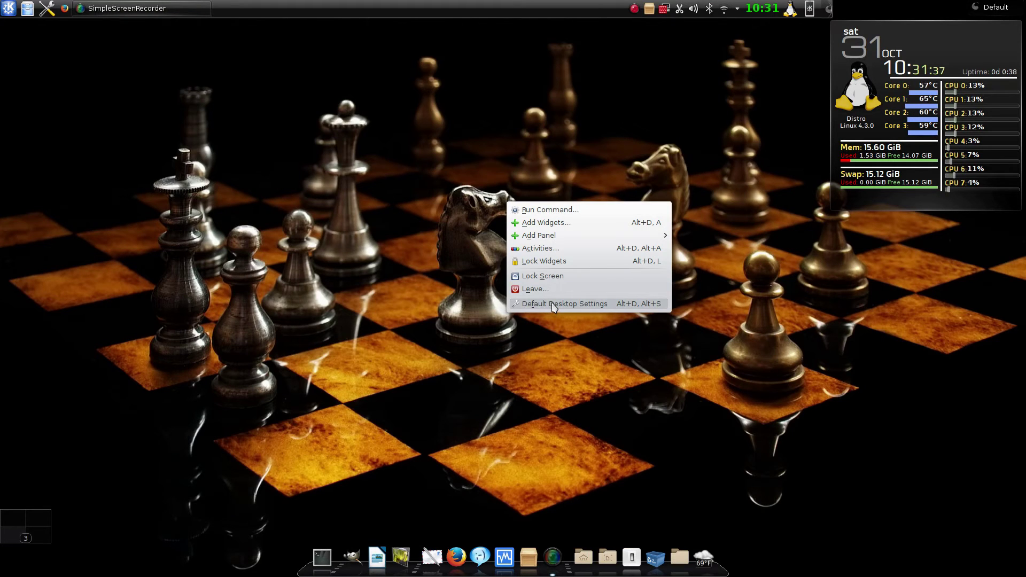
left_click(554, 306)
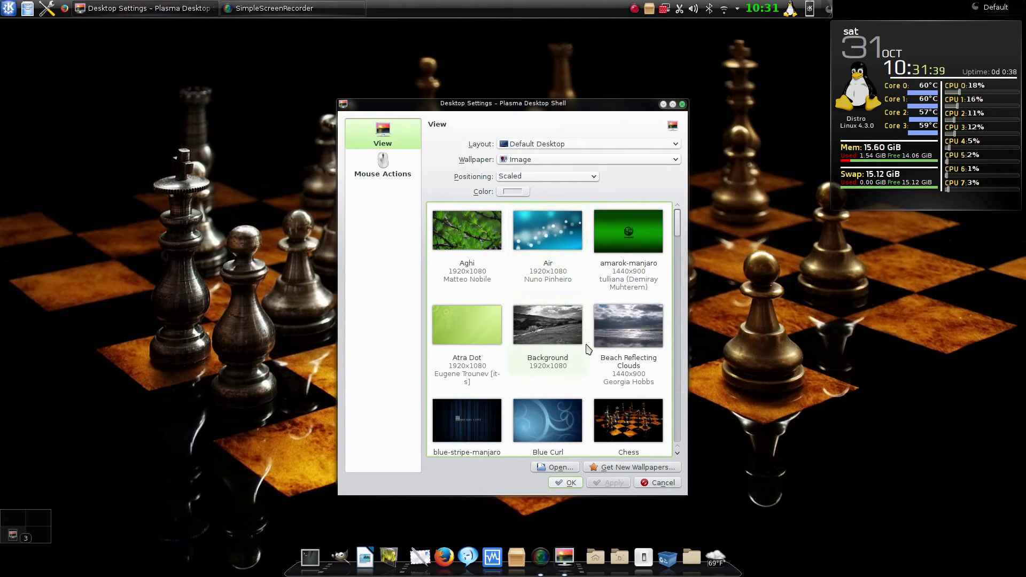
scroll(589, 349, "down", 10)
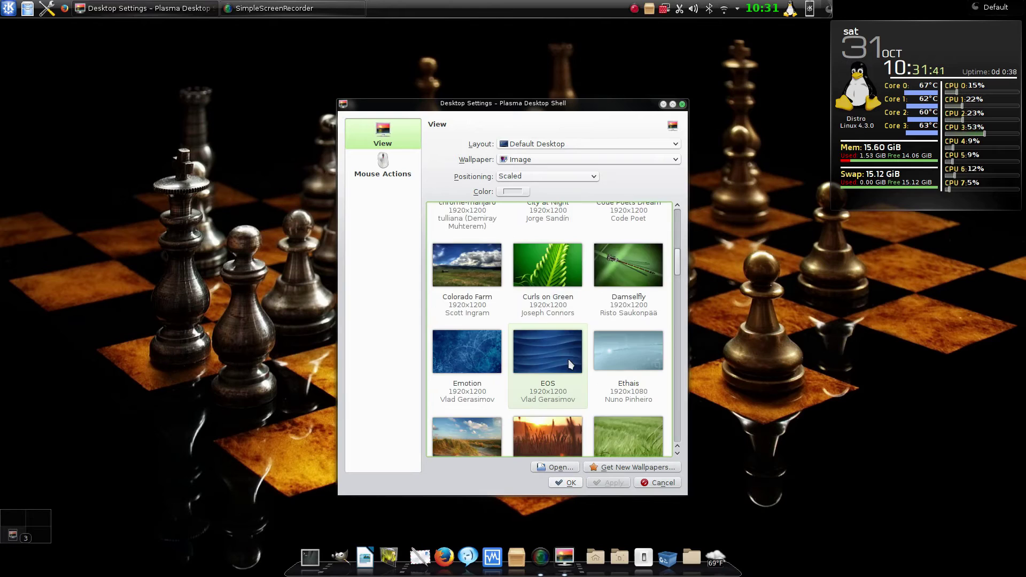
scroll(569, 364, "down", 6)
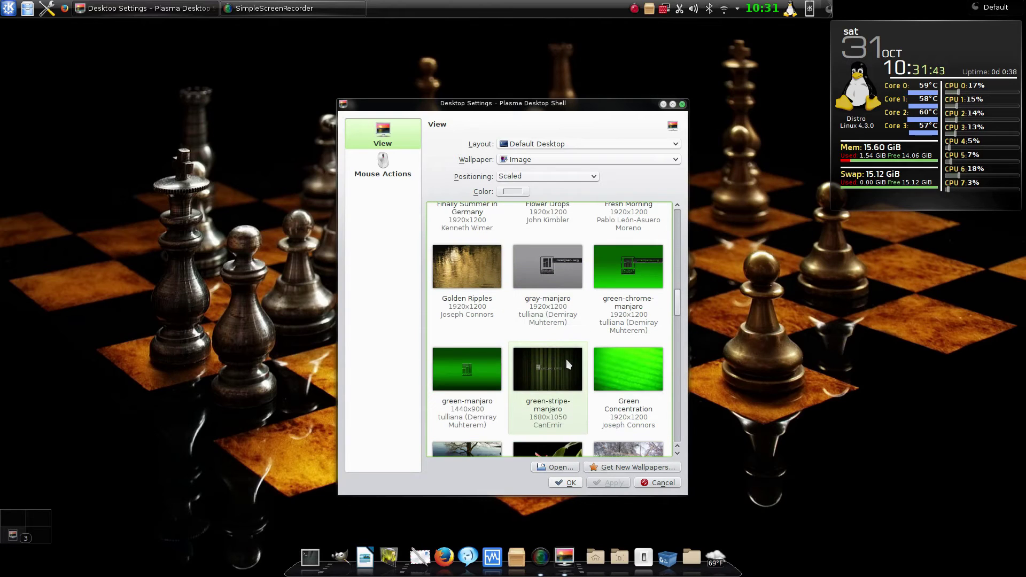
scroll(569, 365, "down", 8)
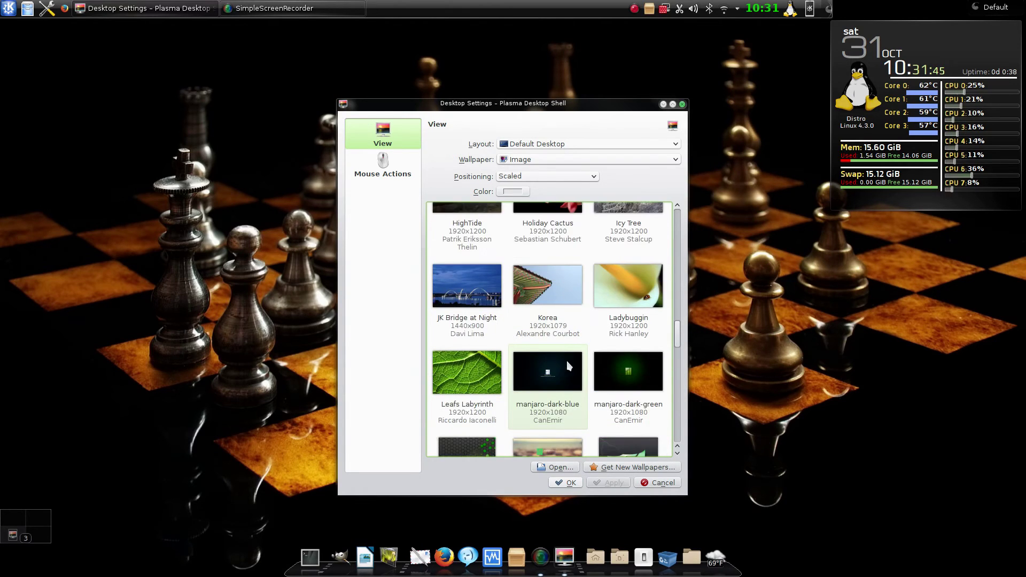
scroll(568, 364, "down", 2)
scroll(569, 365, "down", 2)
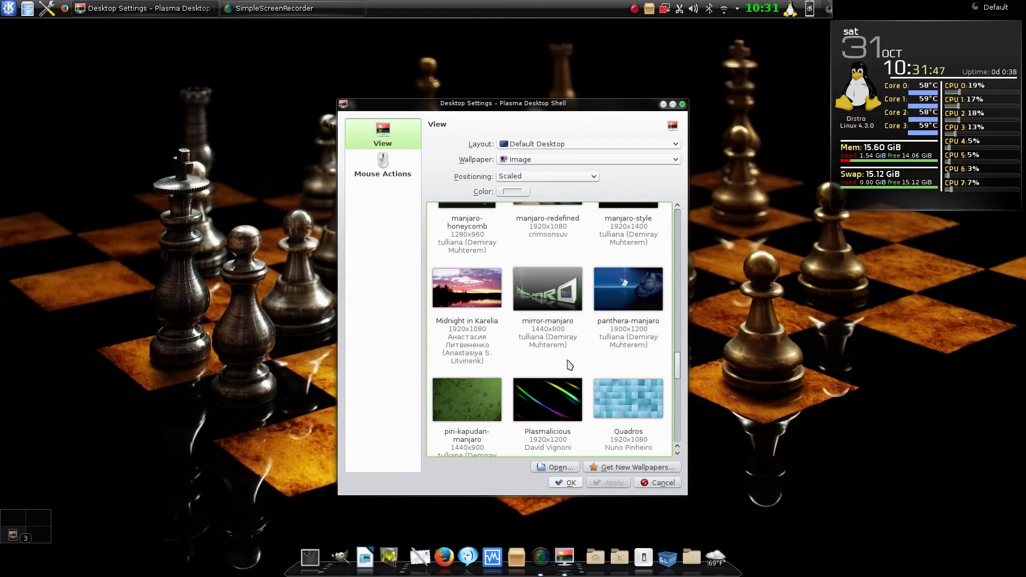
scroll(569, 365, "up", 1)
scroll(569, 364, "down", 5)
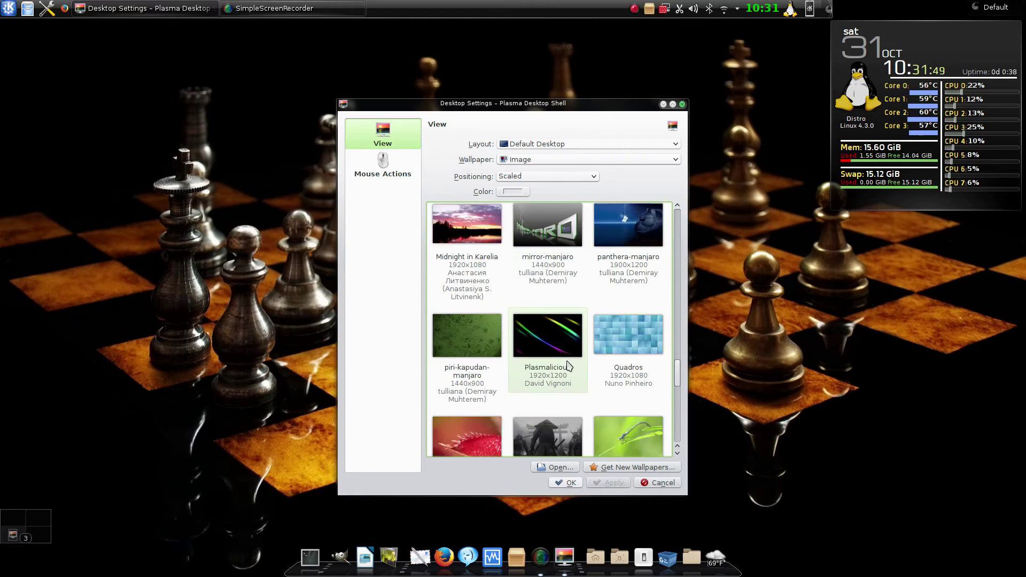
scroll(569, 366, "down", 10)
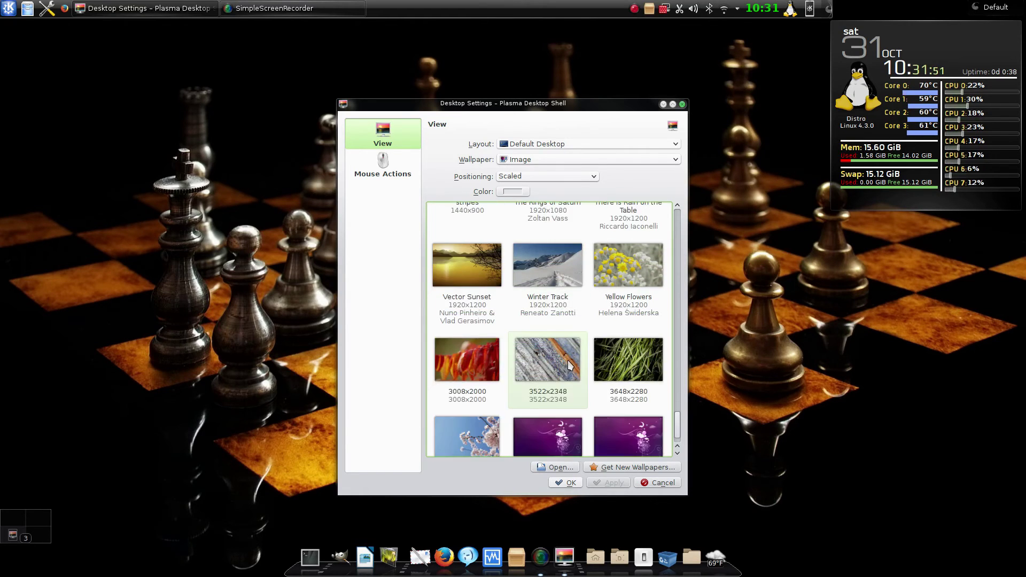
scroll(570, 365, "up", 8)
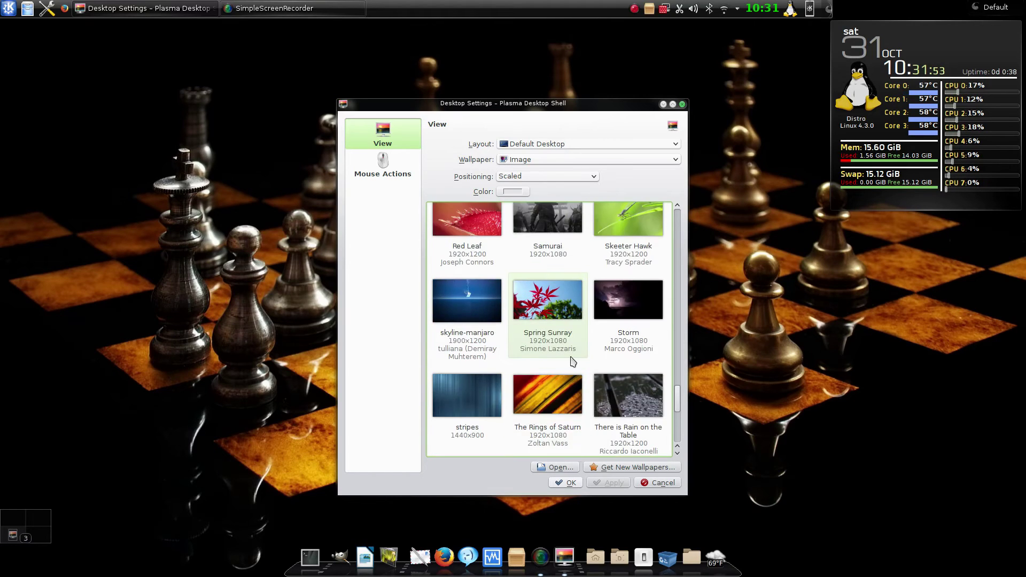
scroll(572, 361, "up", 8)
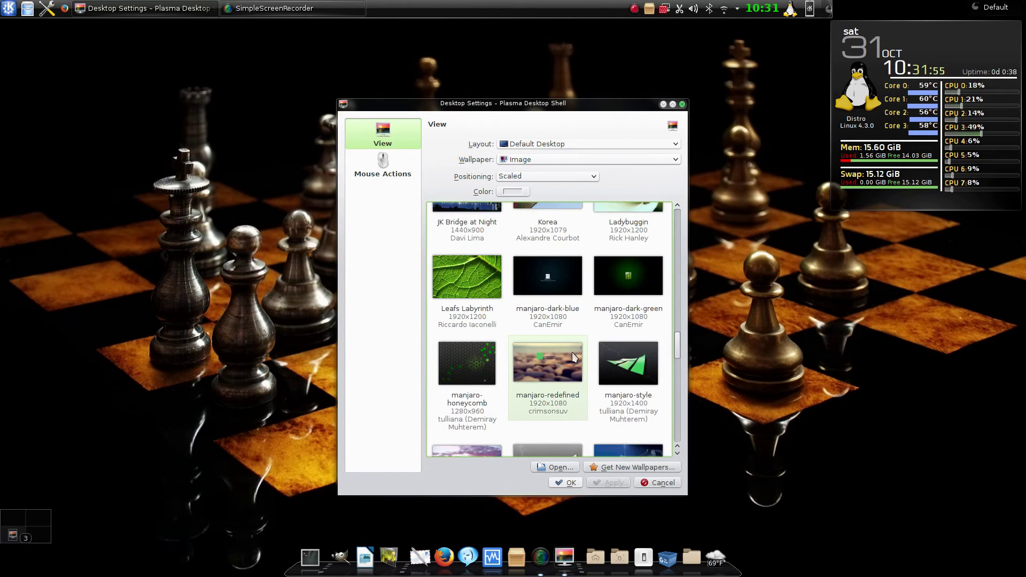
scroll(571, 361, "down", 3)
scroll(570, 362, "up", 5)
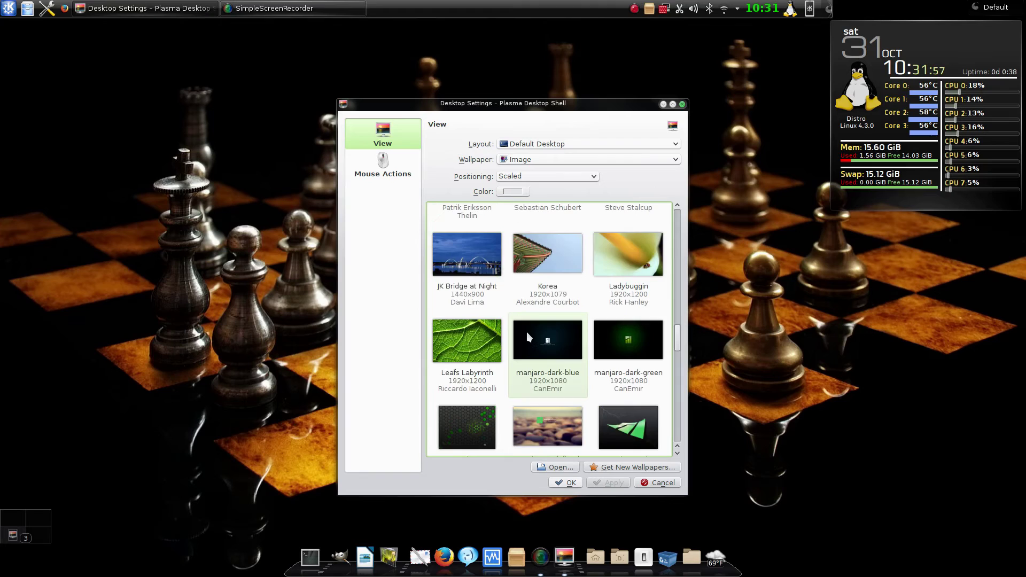
scroll(528, 332, "up", 7)
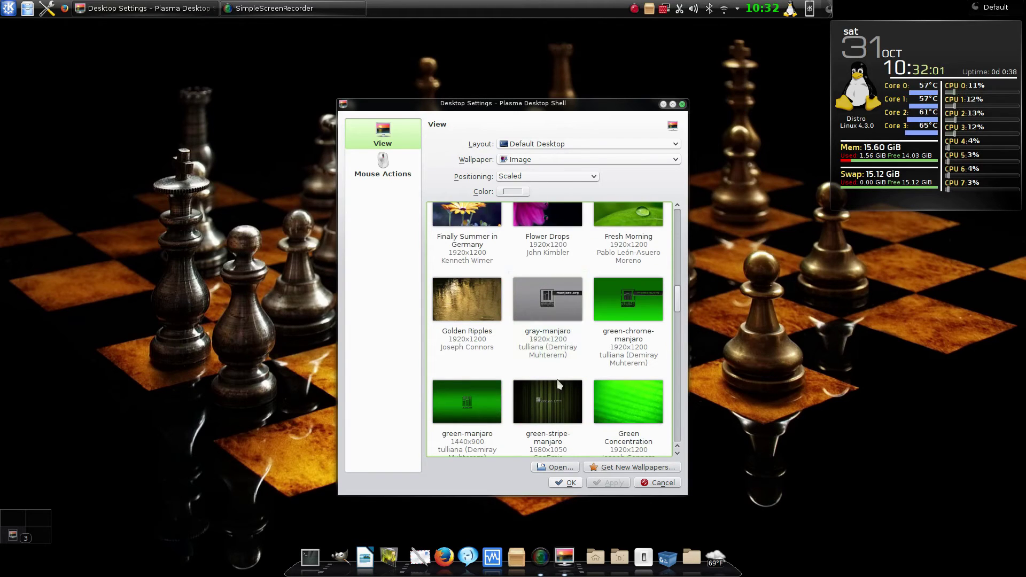
- Apply the green-stripe-manjaro wallpaper to desktop 3 and close the dialog
left_click(547, 400)
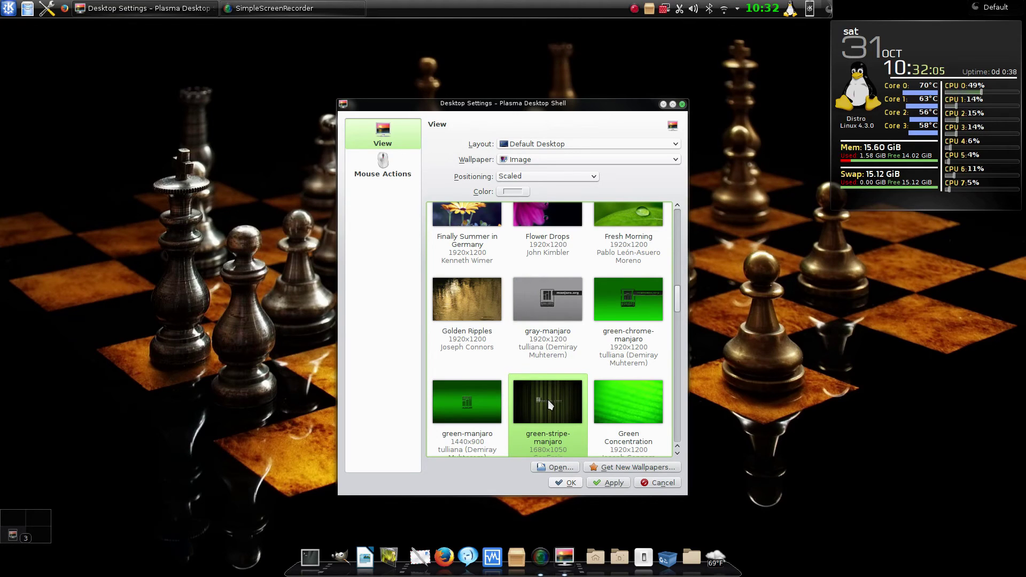
left_click(610, 482)
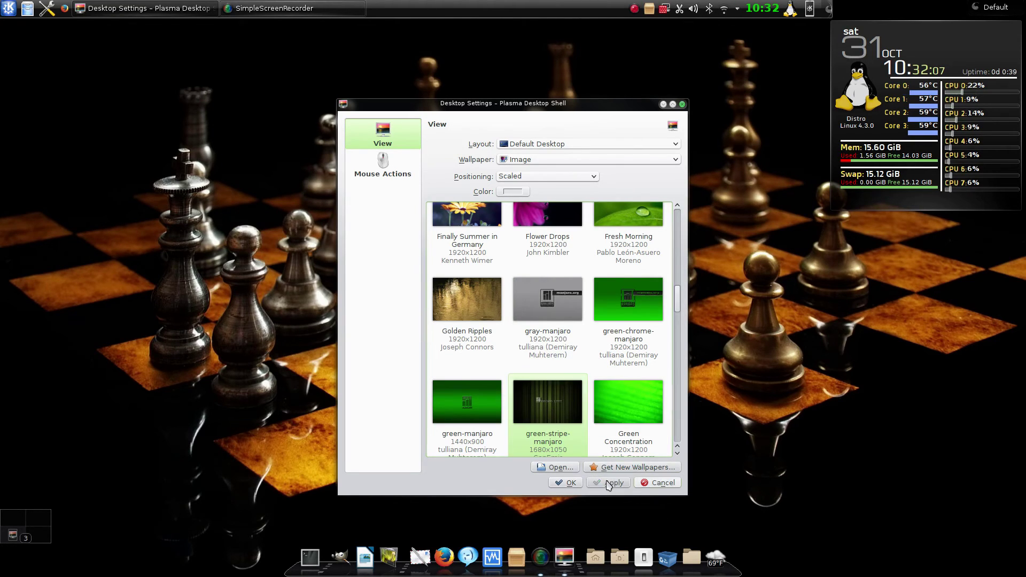
left_click(564, 483)
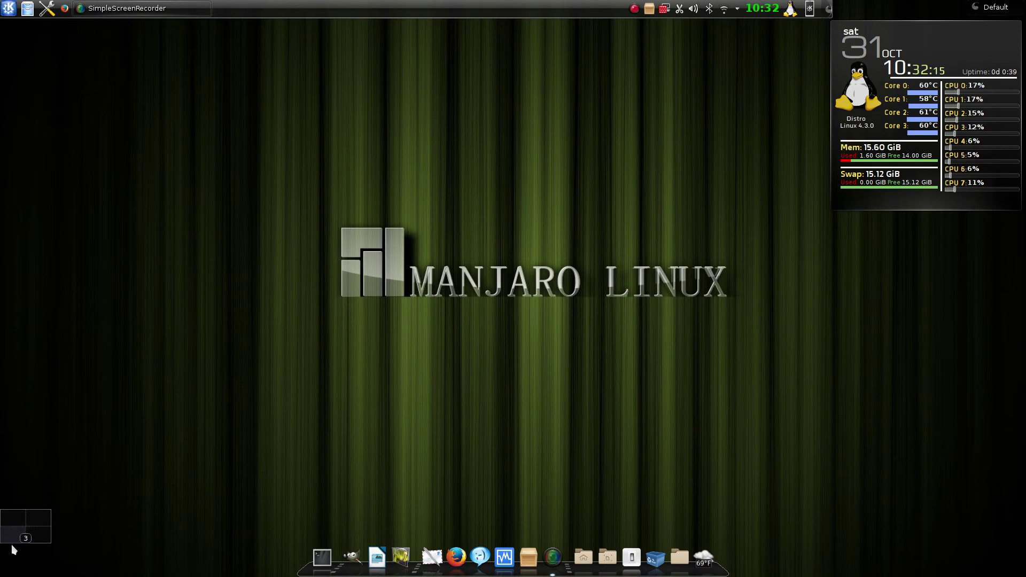
left_click(12, 521)
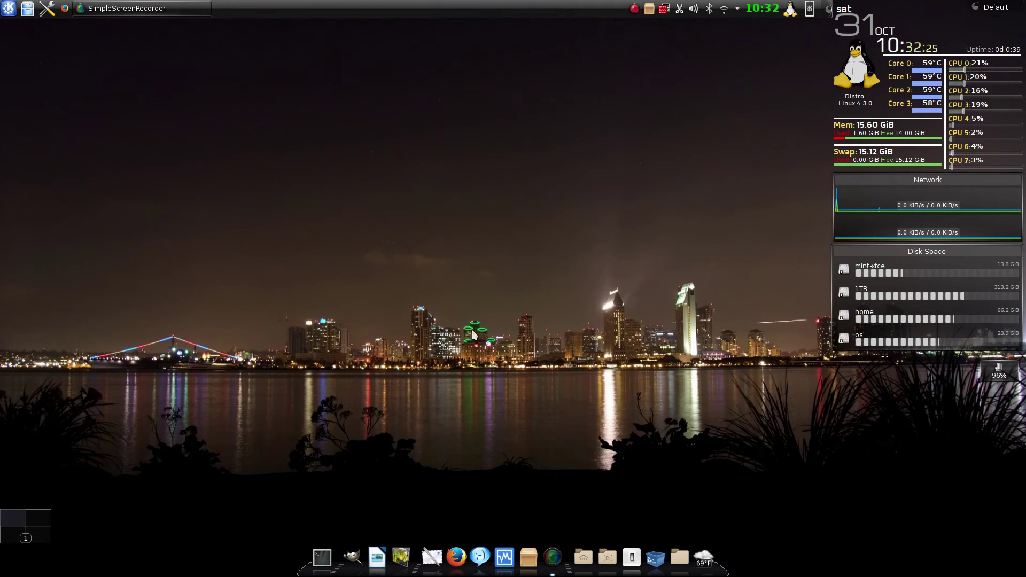
mouse_move(885, 42)
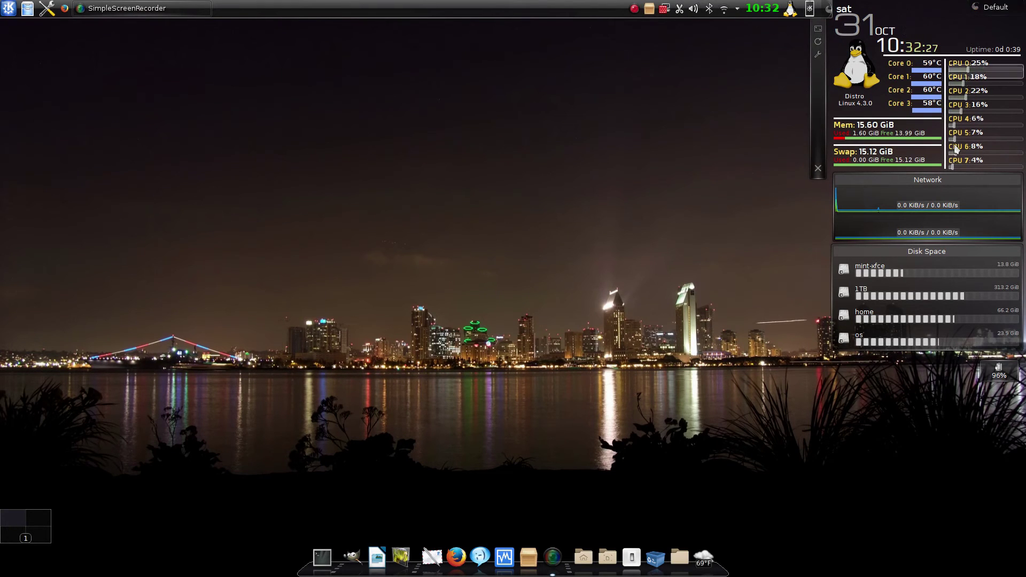
left_click(39, 518)
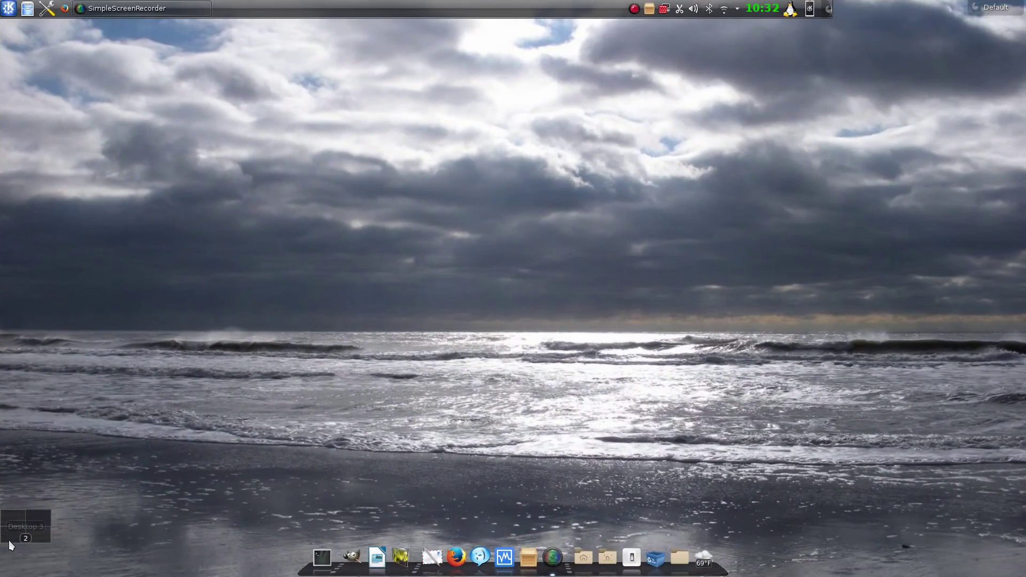
left_click(8, 536)
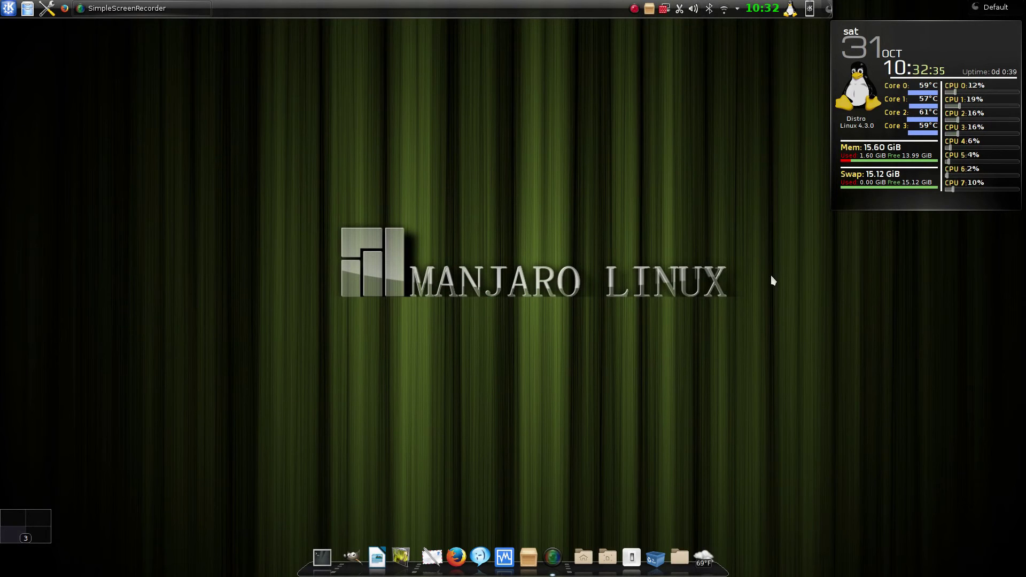
mouse_move(848, 115)
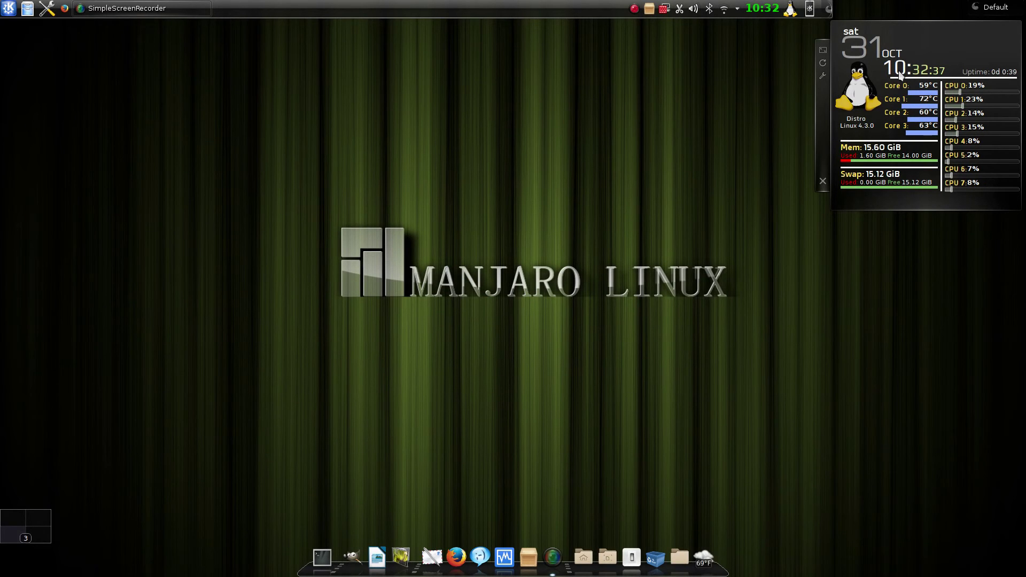
left_click(16, 523)
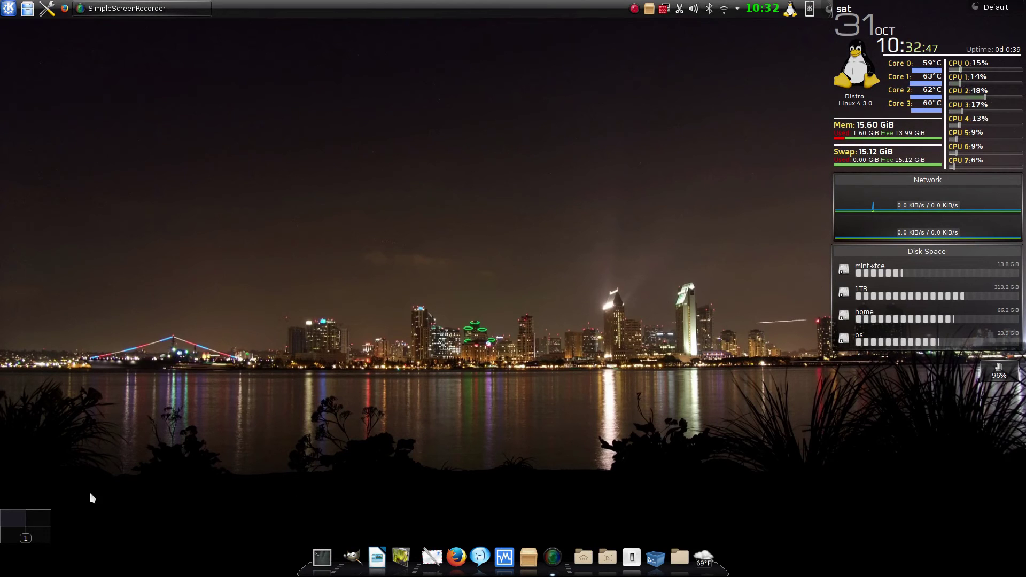
left_click(38, 521)
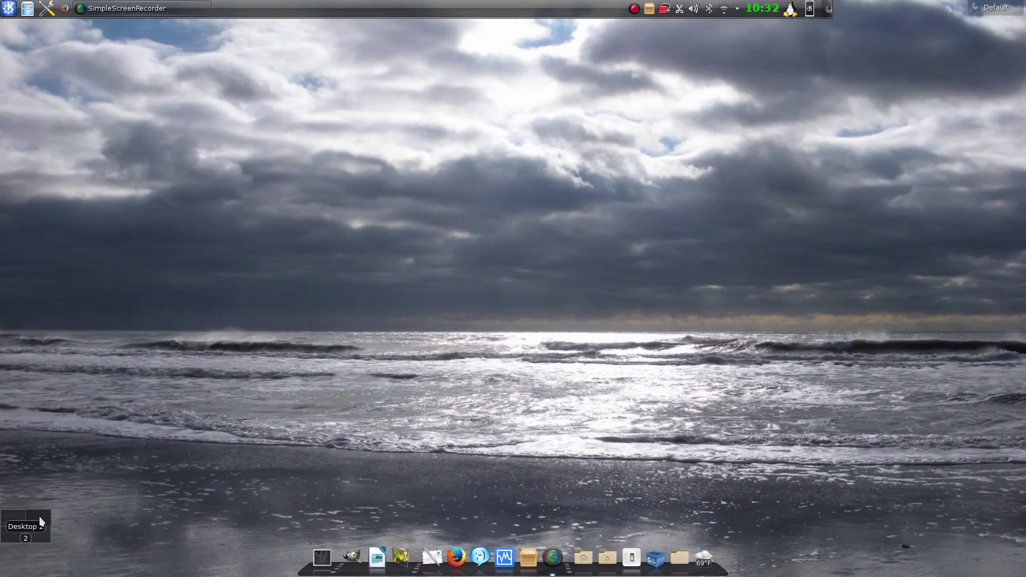
left_click(36, 534)
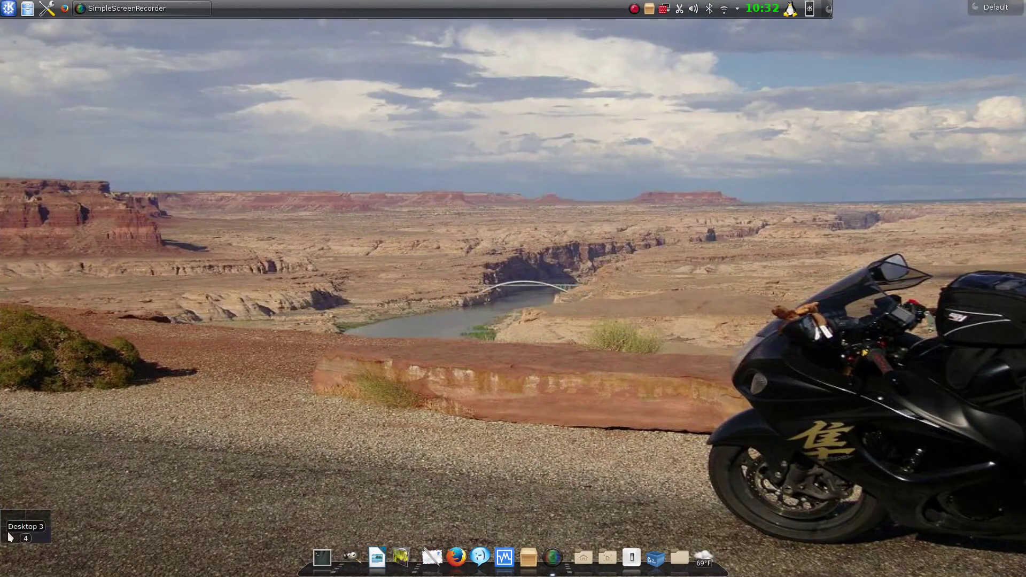
left_click(11, 538)
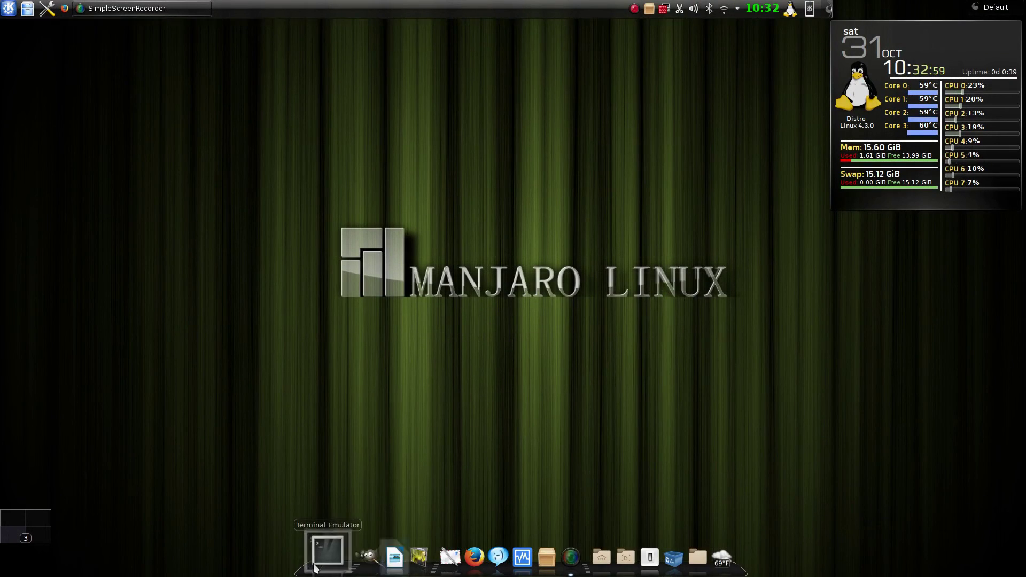
- Switch to desktop 1 (Main) with the City at Night wallpaper and widgets
left_click(11, 525)
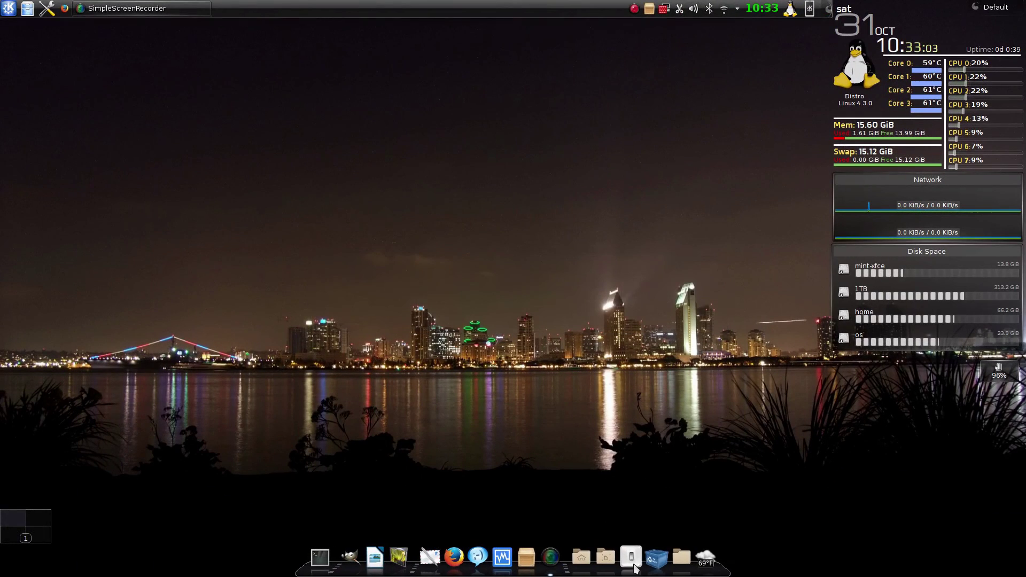